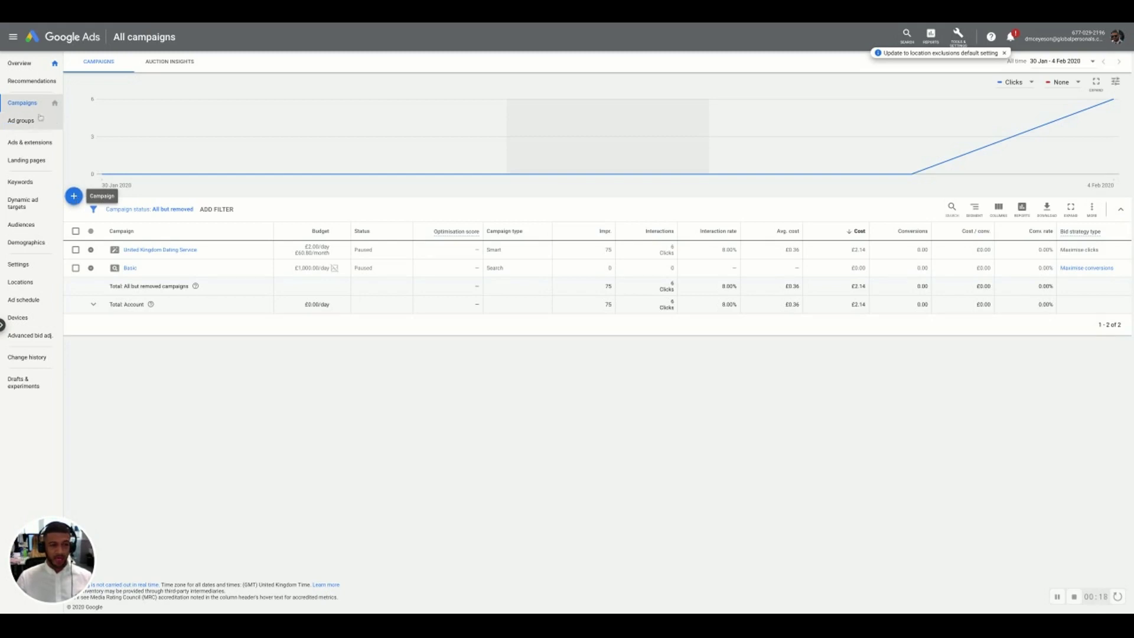
- Start a new campaign with Sales as the goal and Search as the campaign type
{"action": "left_click", "coordinate": [75, 196]}
{"action": "left_click", "coordinate": [111, 230]}
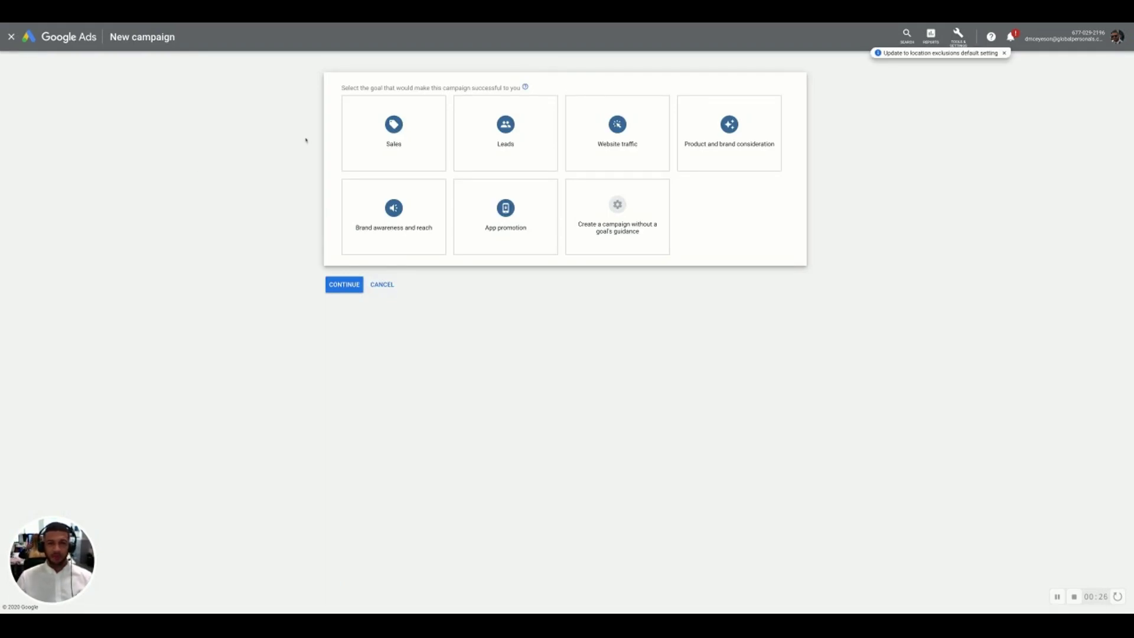
{"action": "left_click", "coordinate": [353, 142]}
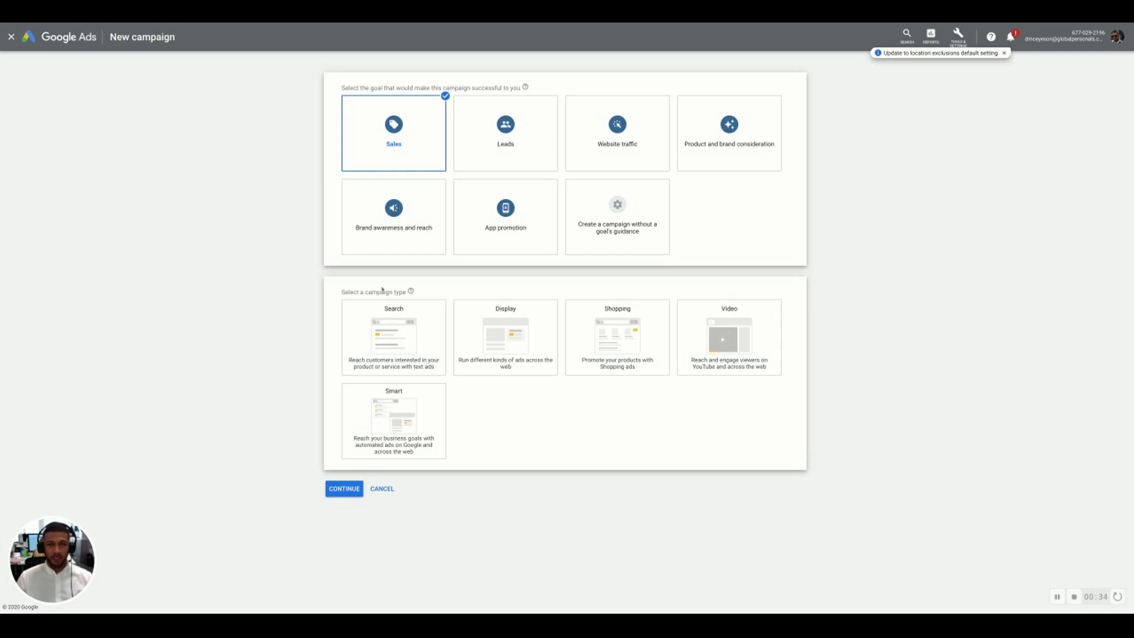
{"action": "left_click", "coordinate": [387, 318]}
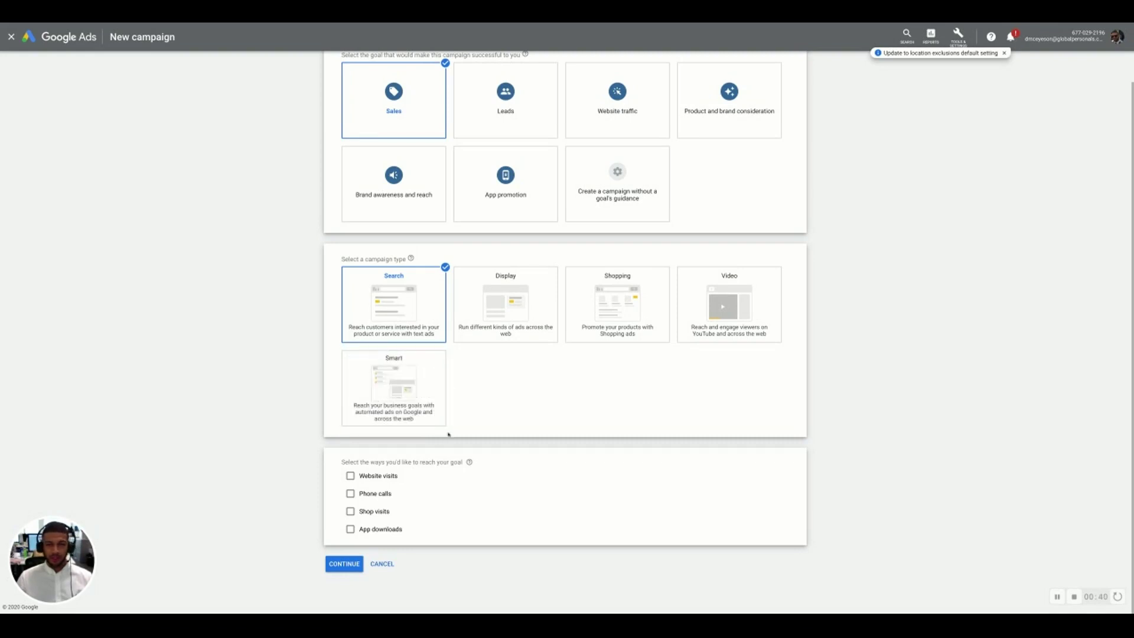
{"action": "left_click", "coordinate": [352, 477]}
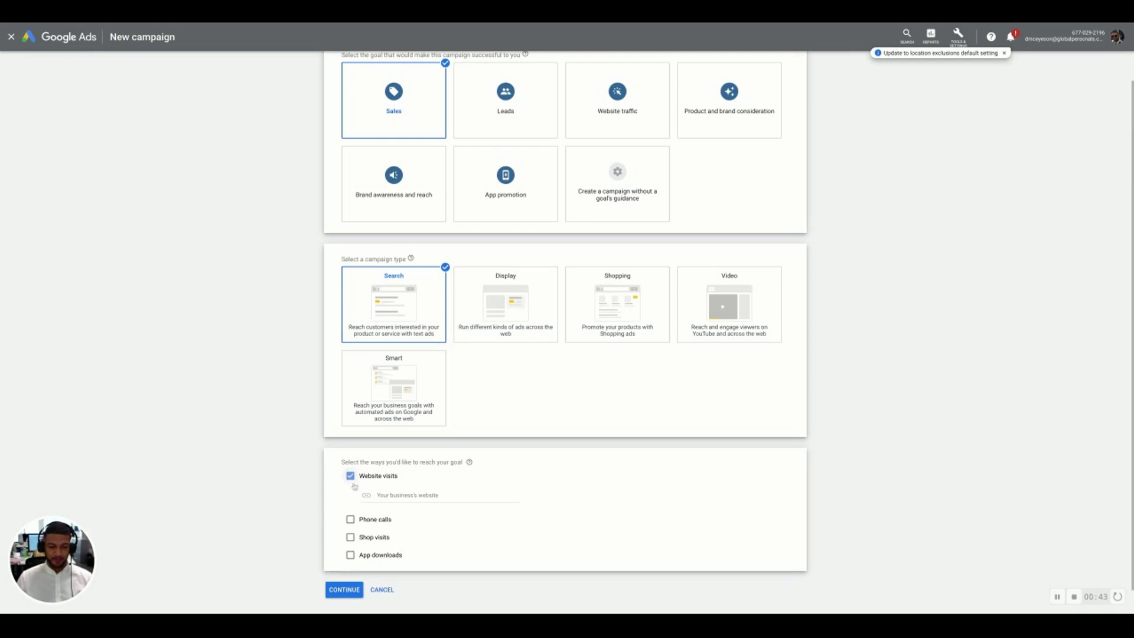
{"action": "left_click", "coordinate": [393, 495]}
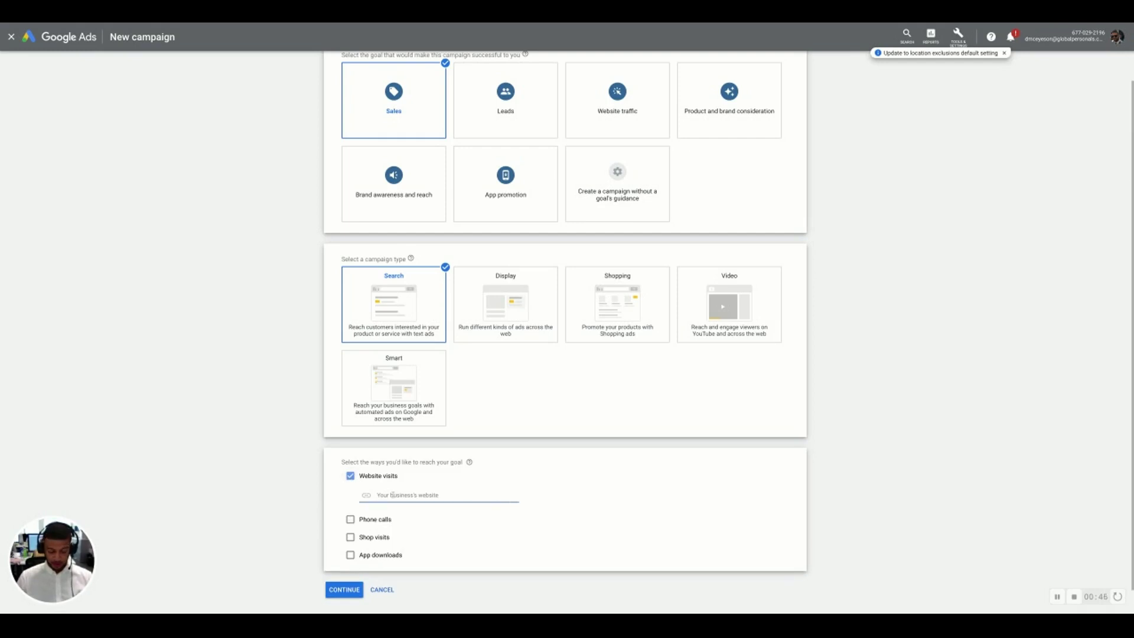
{"action": "type", "text": "www.justsingles.com"}
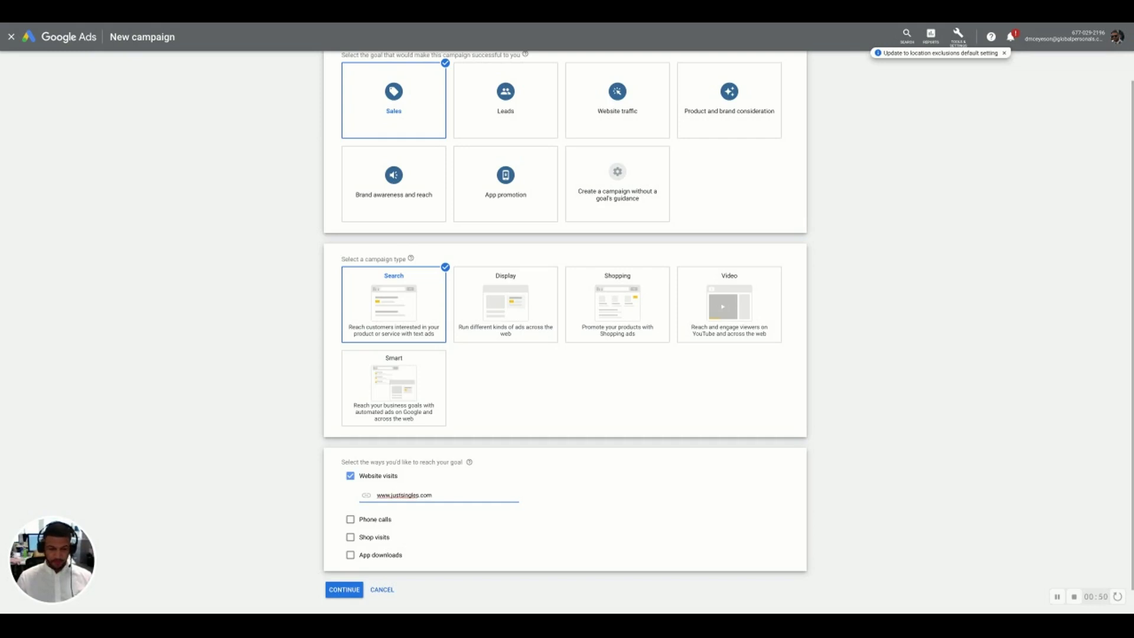
{"action": "left_click", "coordinate": [351, 589]}
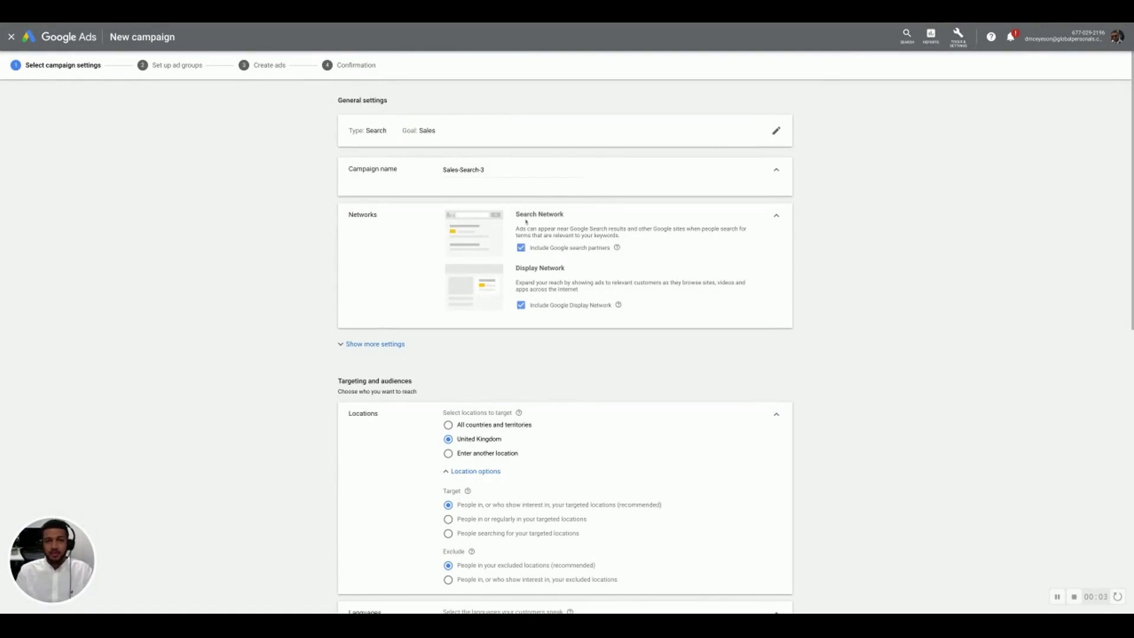
- Name the campaign "Basic Test"
{"action": "triple_click", "coordinate": [499, 169]}
{"action": "type", "text": "Basic"}
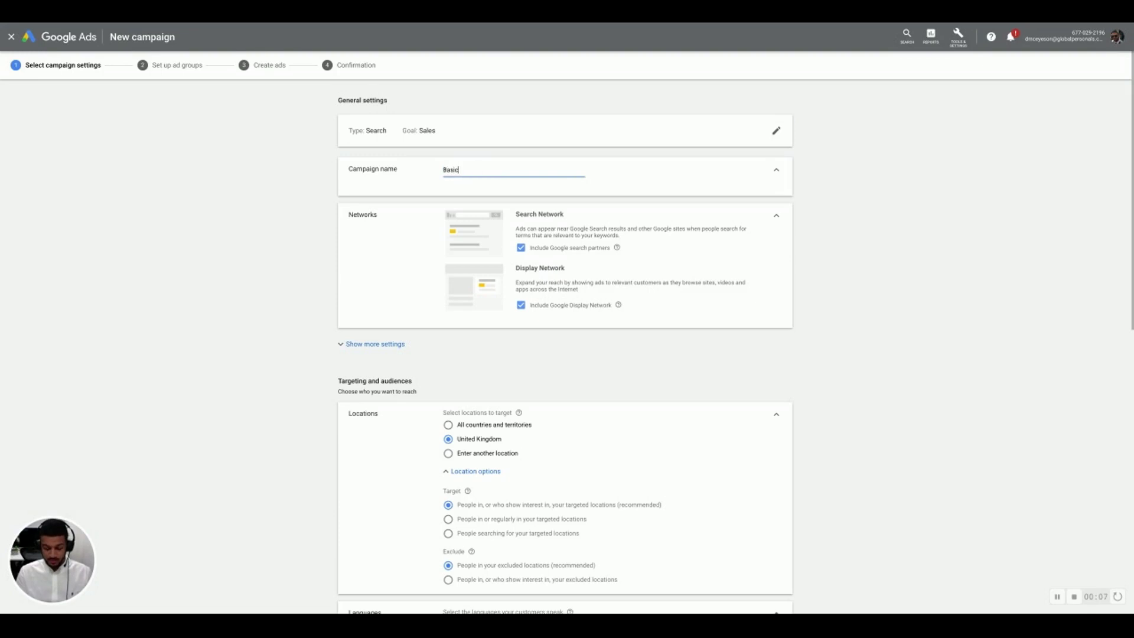
{"action": "type", "text": " Test"}
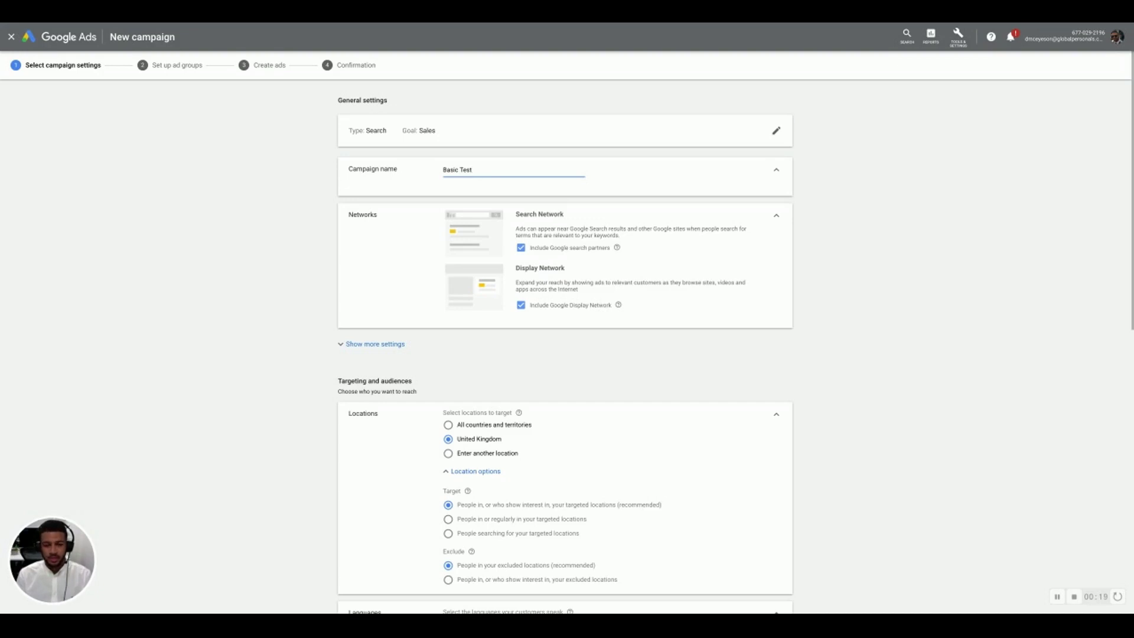
- Exclude Google search partners and the Google Display Network from the campaign's networks
{"action": "left_click", "coordinate": [521, 248]}
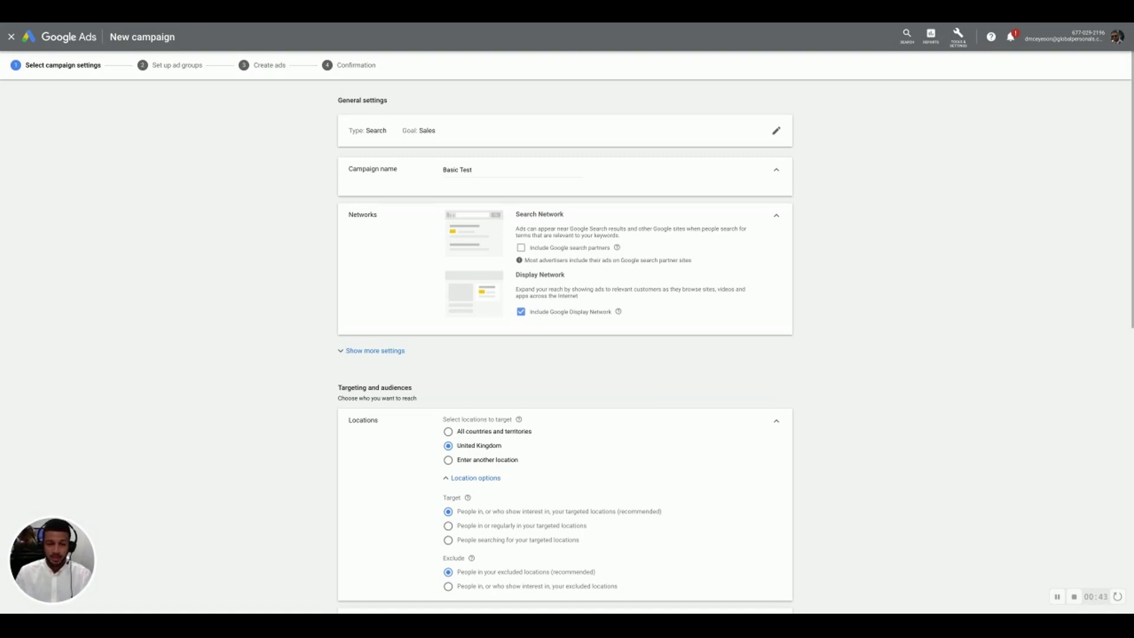
{"action": "left_click", "coordinate": [521, 311]}
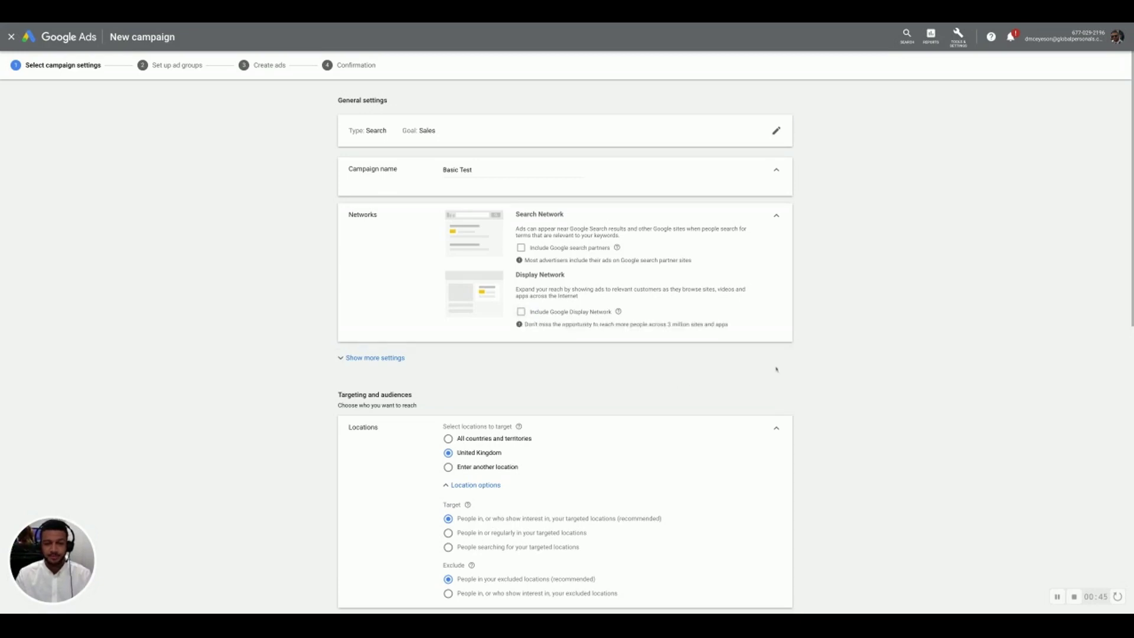
{"action": "scroll", "coordinate": [831, 385], "scroll_direction": "down", "scroll_amount": 5}
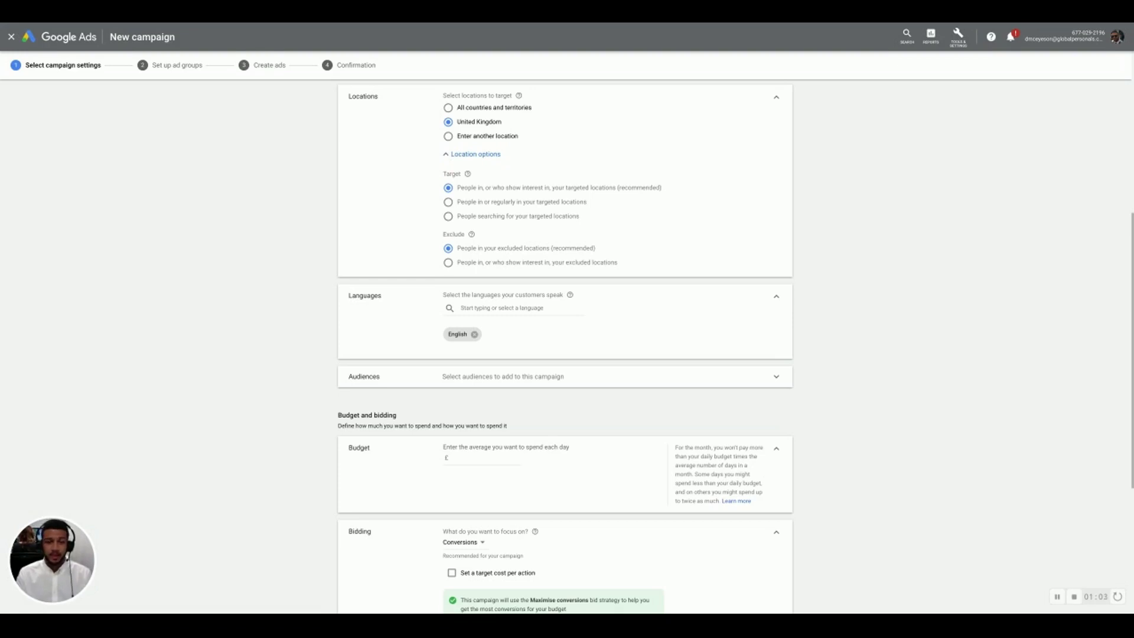
{"action": "scroll", "coordinate": [546, 176], "scroll_direction": "down", "scroll_amount": 3}
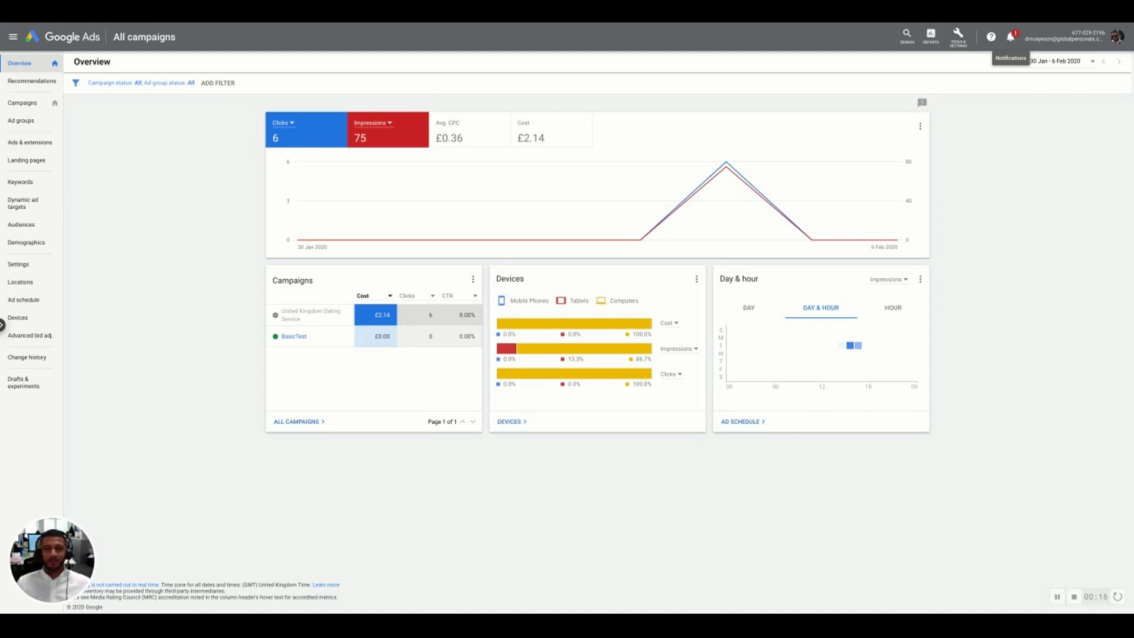
- Open the Keyword Planner from the account overview
{"action": "mouse_move", "coordinate": [689, 188]}
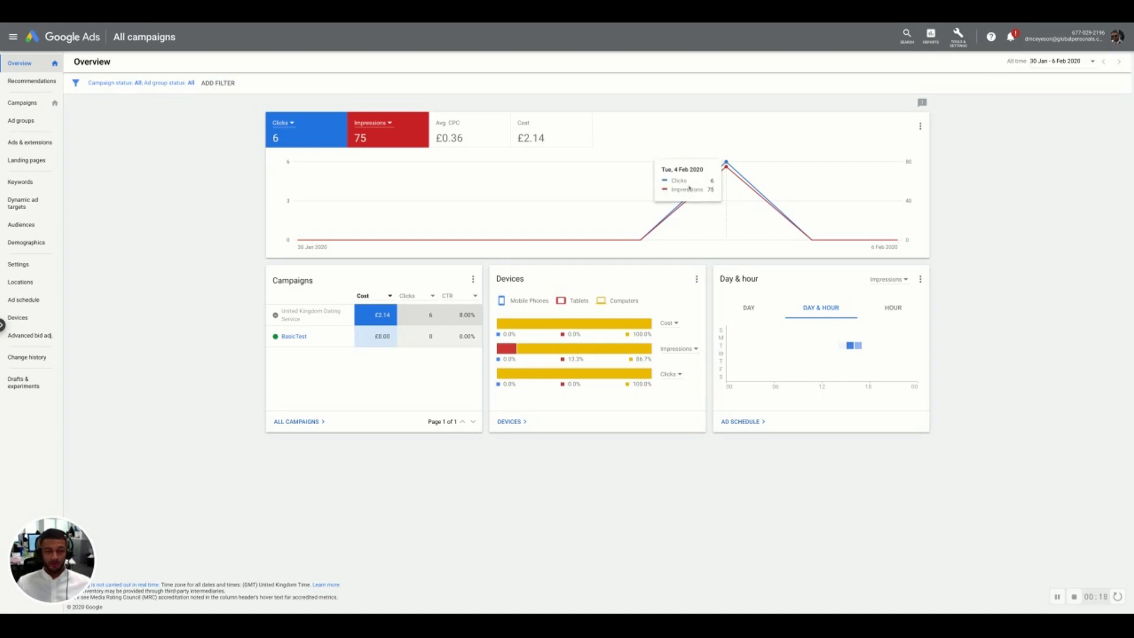
{"action": "left_click", "coordinate": [956, 41]}
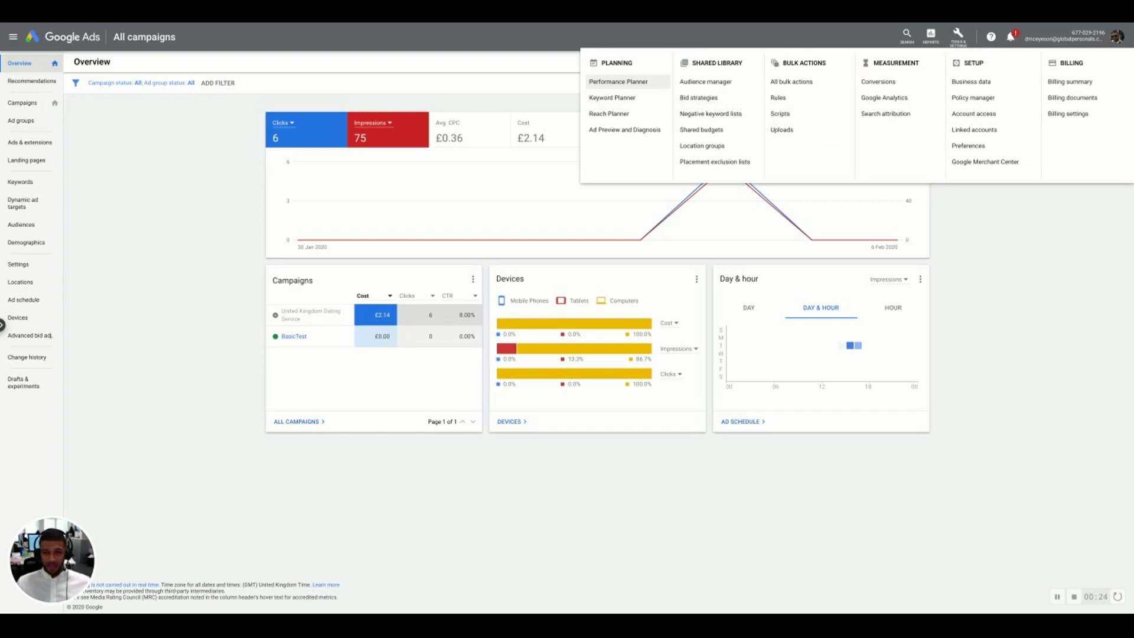
{"action": "left_click", "coordinate": [622, 102]}
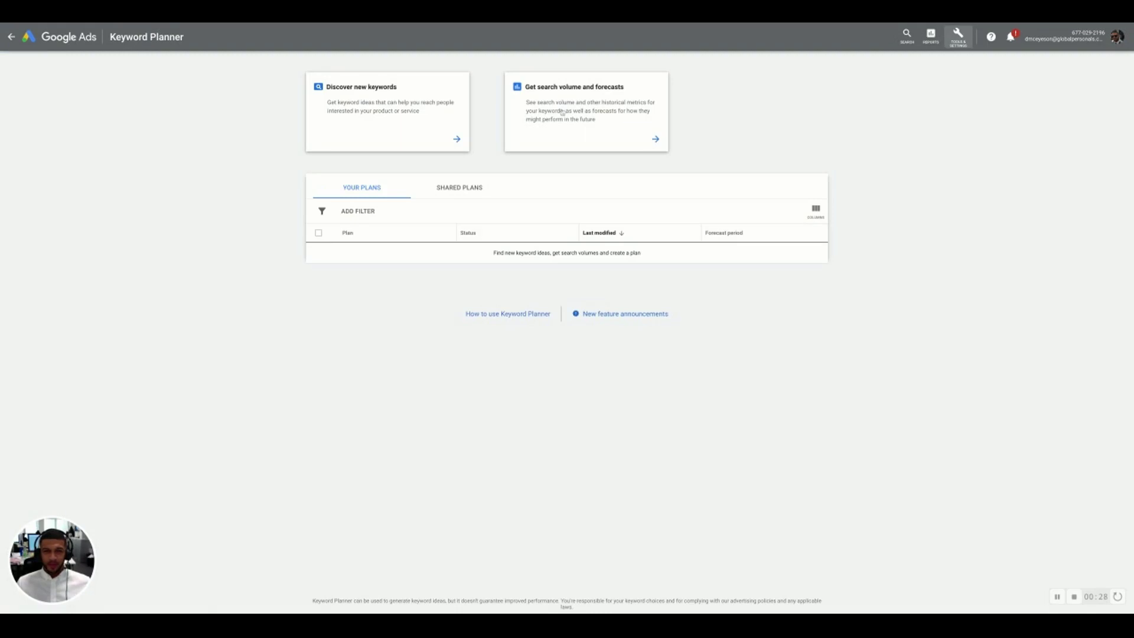
{"action": "left_click", "coordinate": [367, 106]}
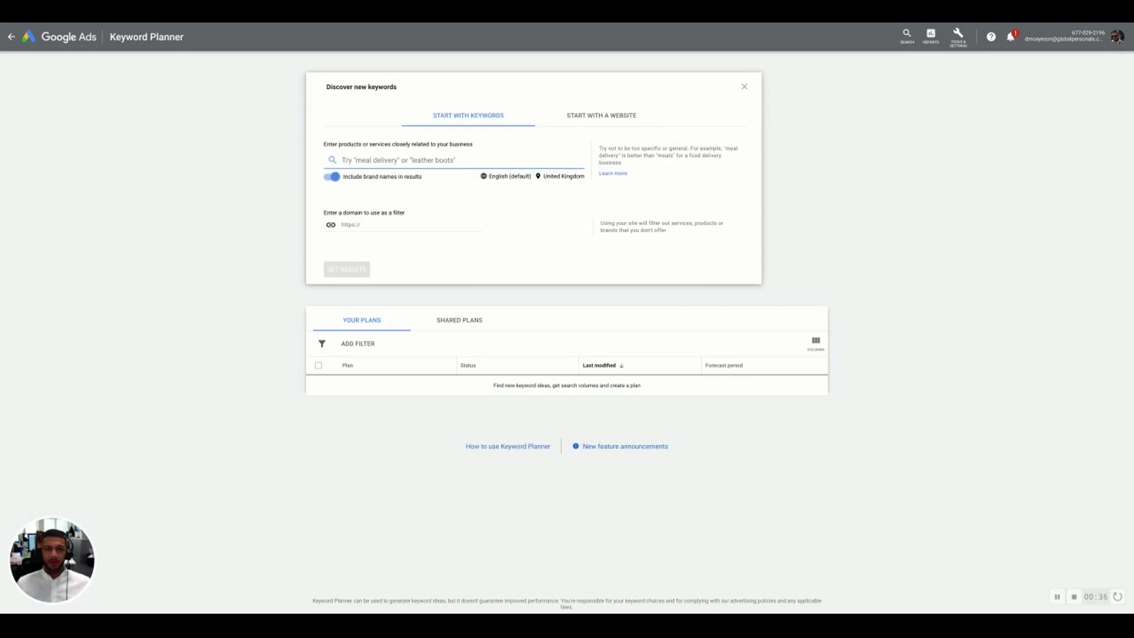
{"action": "left_click", "coordinate": [596, 117]}
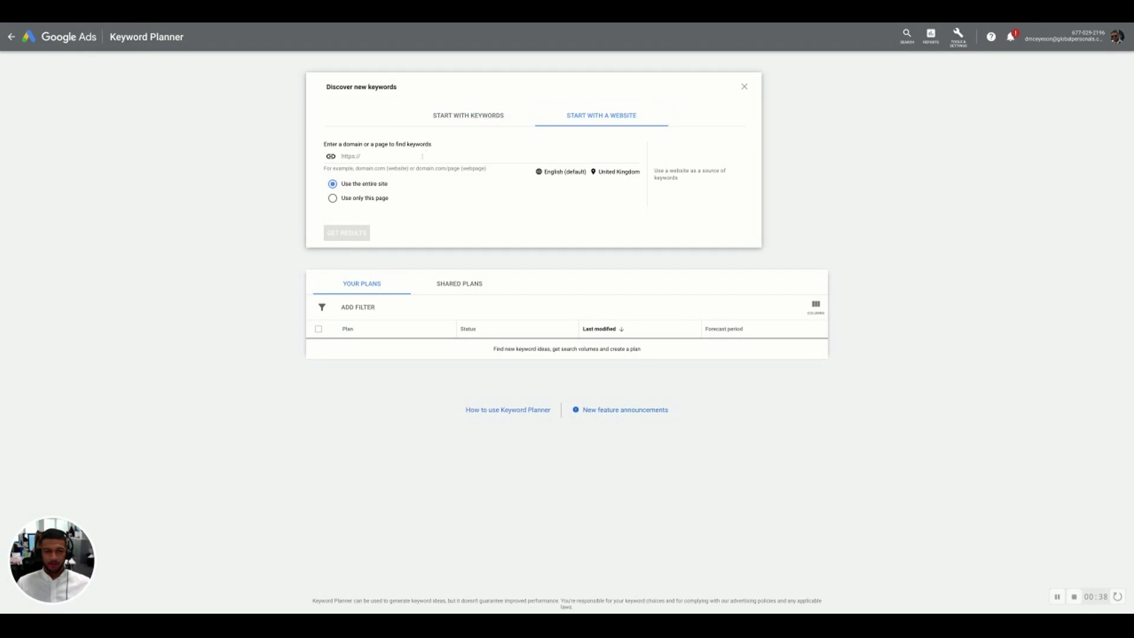
{"action": "left_click", "coordinate": [423, 156]}
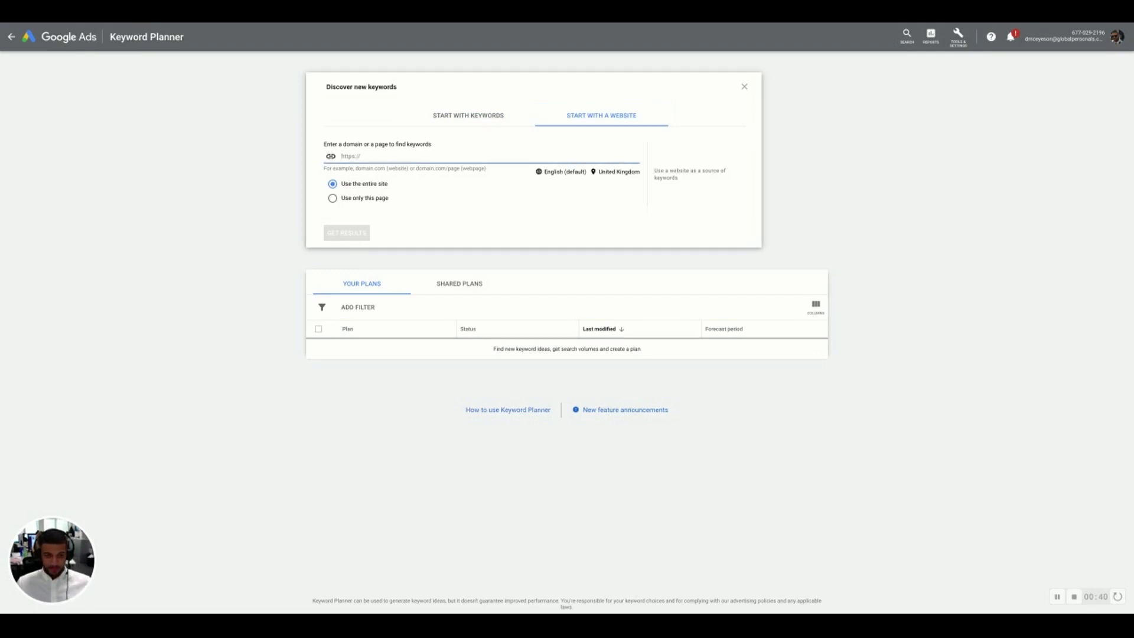
{"action": "type", "text": "ht"}
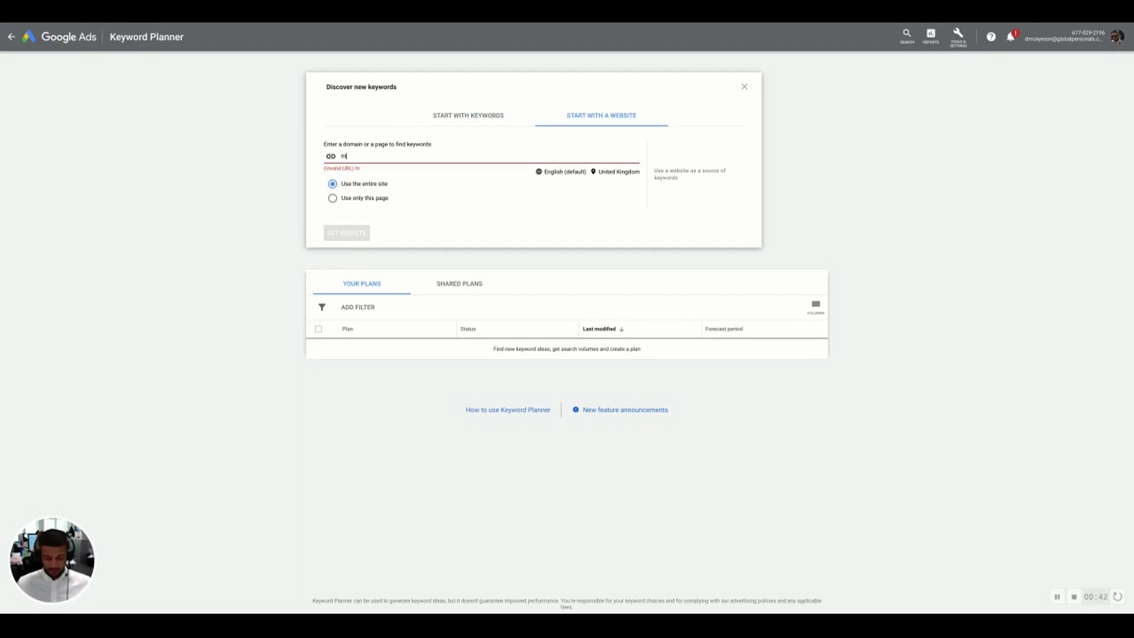
{"action": "type", "text": "tps://www."}
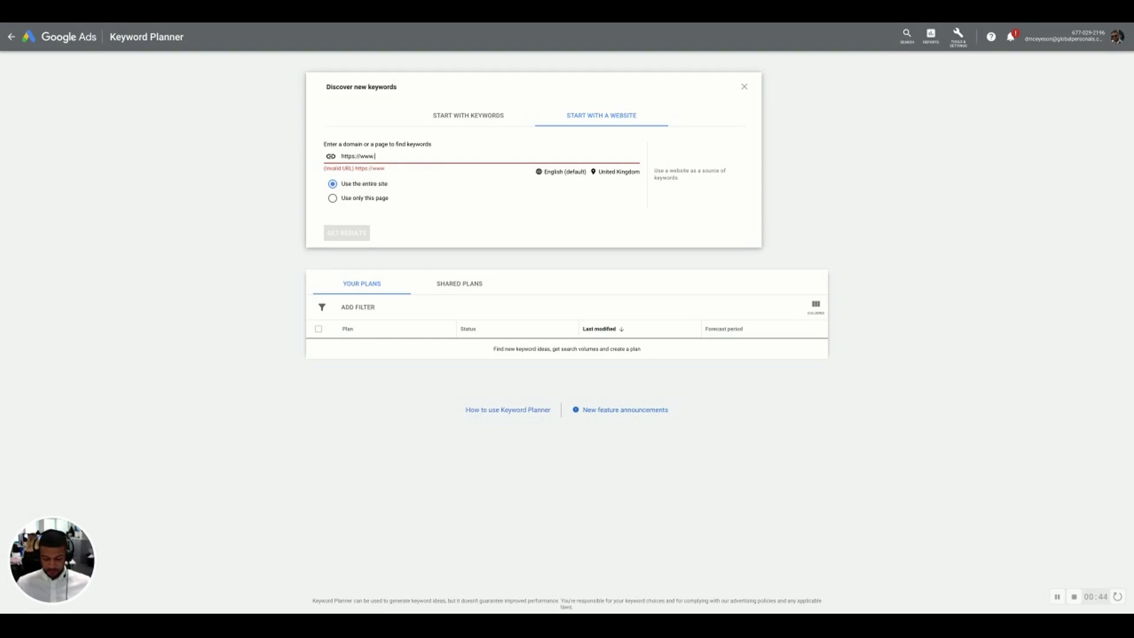
{"action": "type", "text": "justsingles.com"}
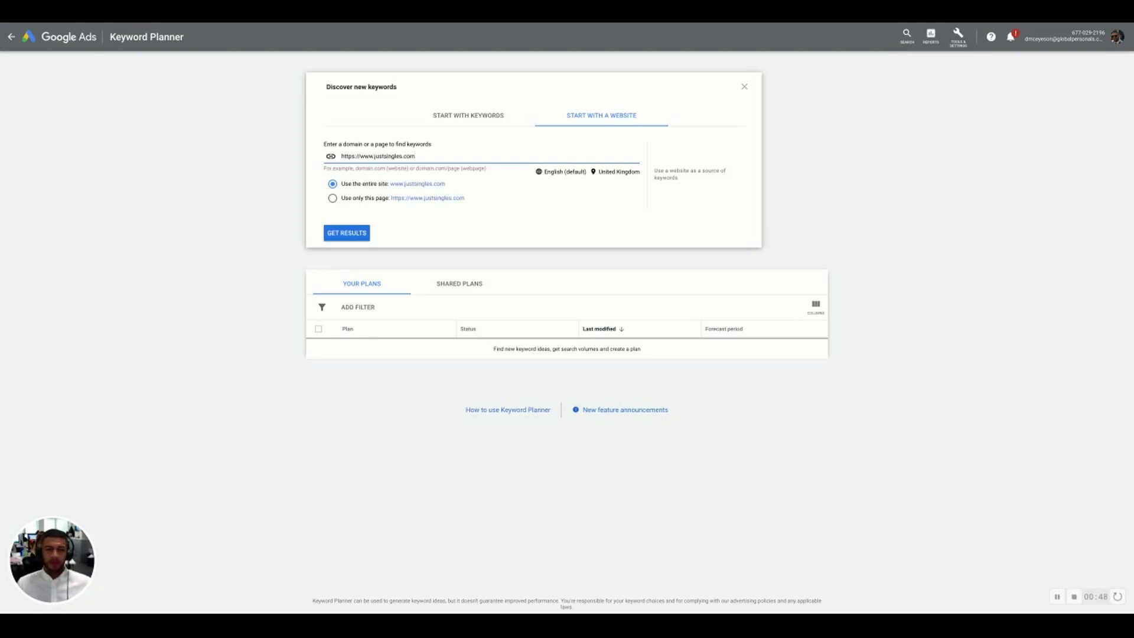
{"action": "left_click", "coordinate": [347, 233]}
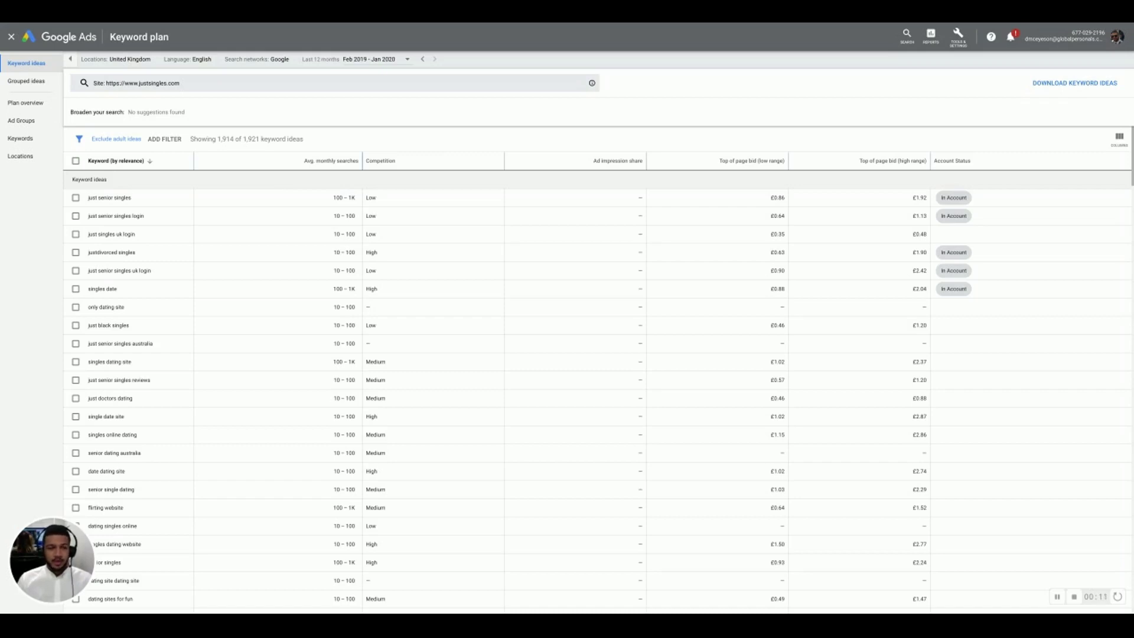
- Sort the keyword ideas by average monthly searches, highest first, and compare their search volume and competition
{"action": "left_click", "coordinate": [330, 161]}
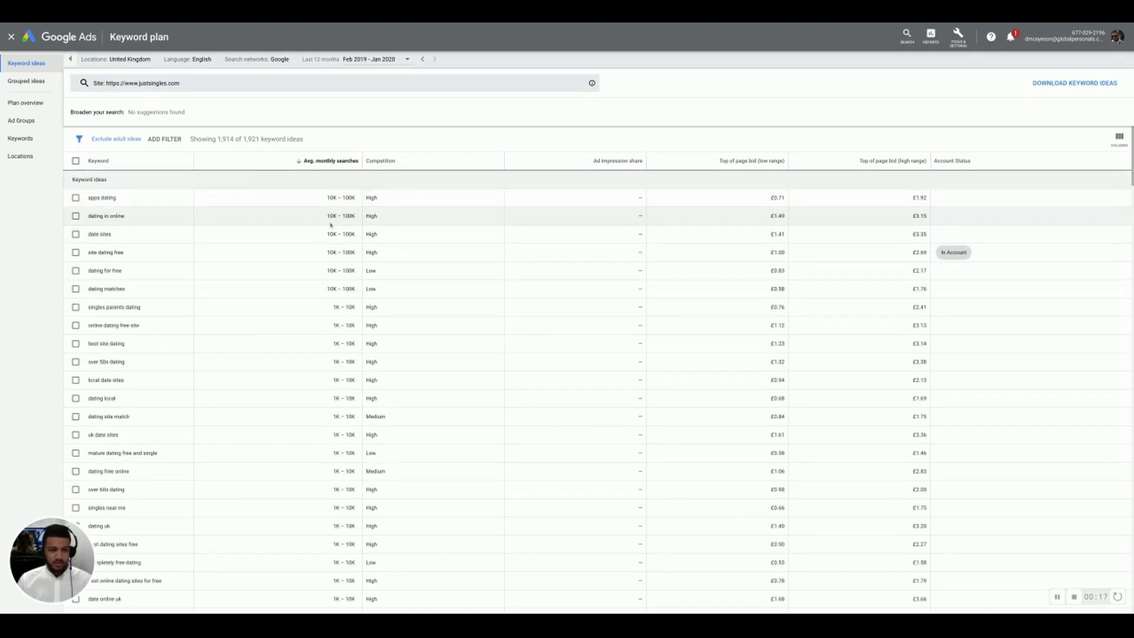
{"action": "mouse_move", "coordinate": [317, 165]}
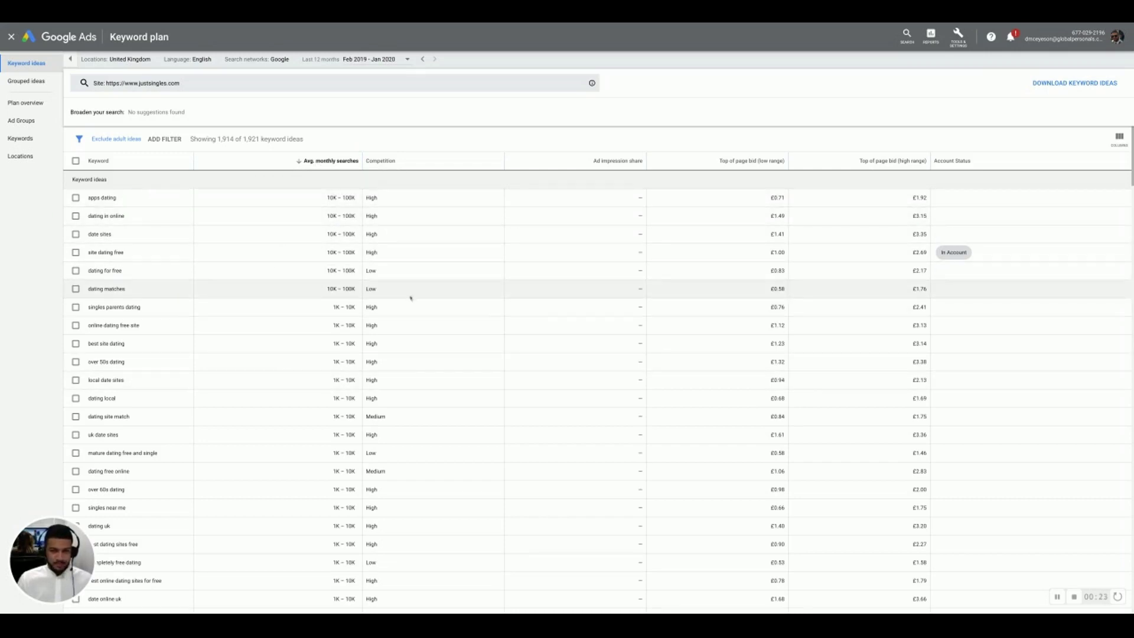
{"action": "mouse_move", "coordinate": [388, 165]}
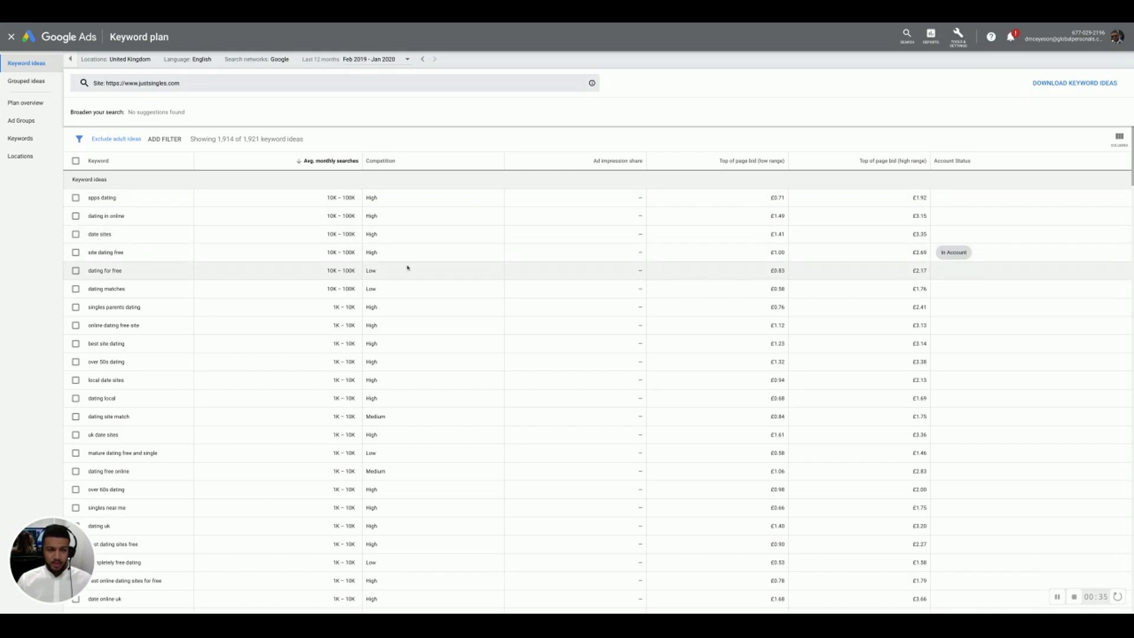
- Select the low-competition keyword ideas "dating for free", "dating matches" and "mature dating free and single"
{"action": "left_click", "coordinate": [76, 271]}
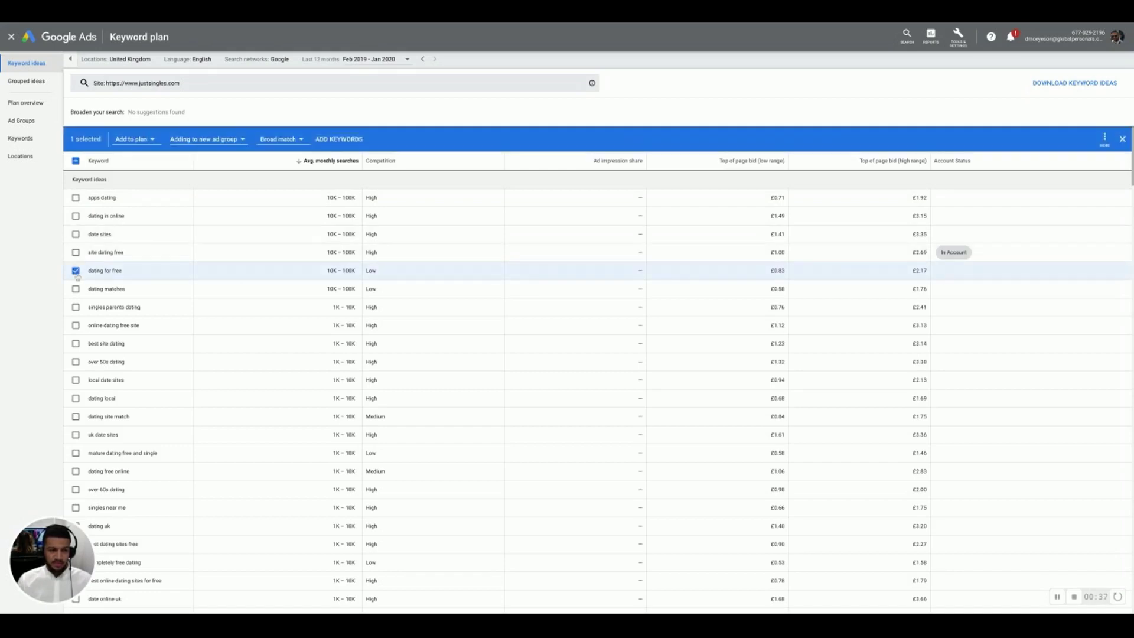
{"action": "scroll", "coordinate": [76, 290], "scroll_direction": "down", "scroll_amount": 1}
{"action": "left_click", "coordinate": [76, 283]}
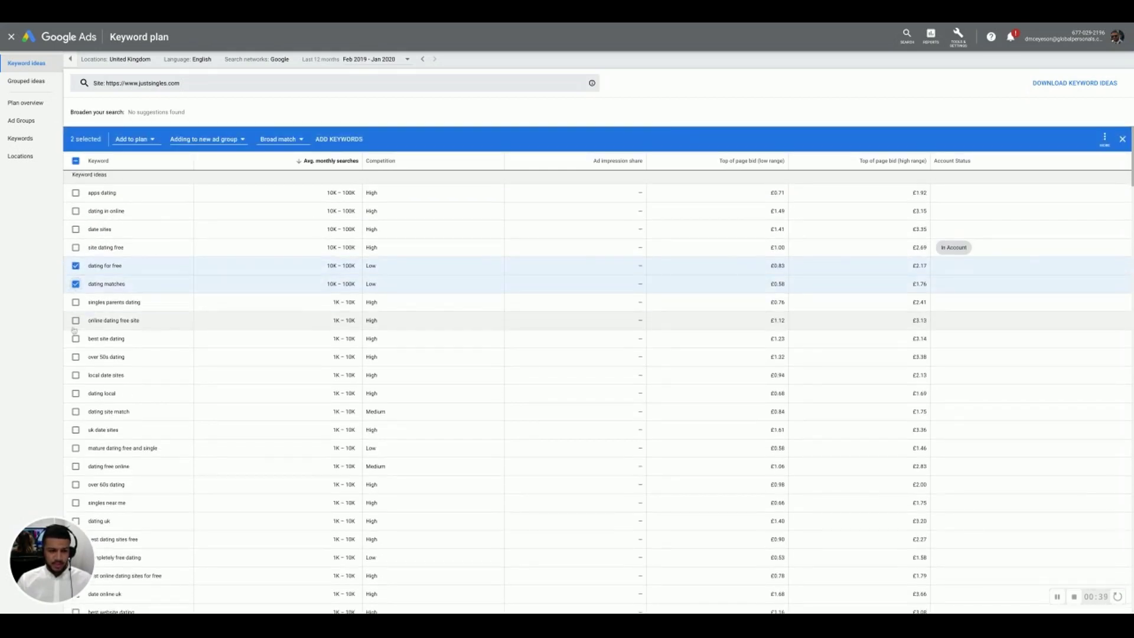
{"action": "left_click", "coordinate": [75, 448]}
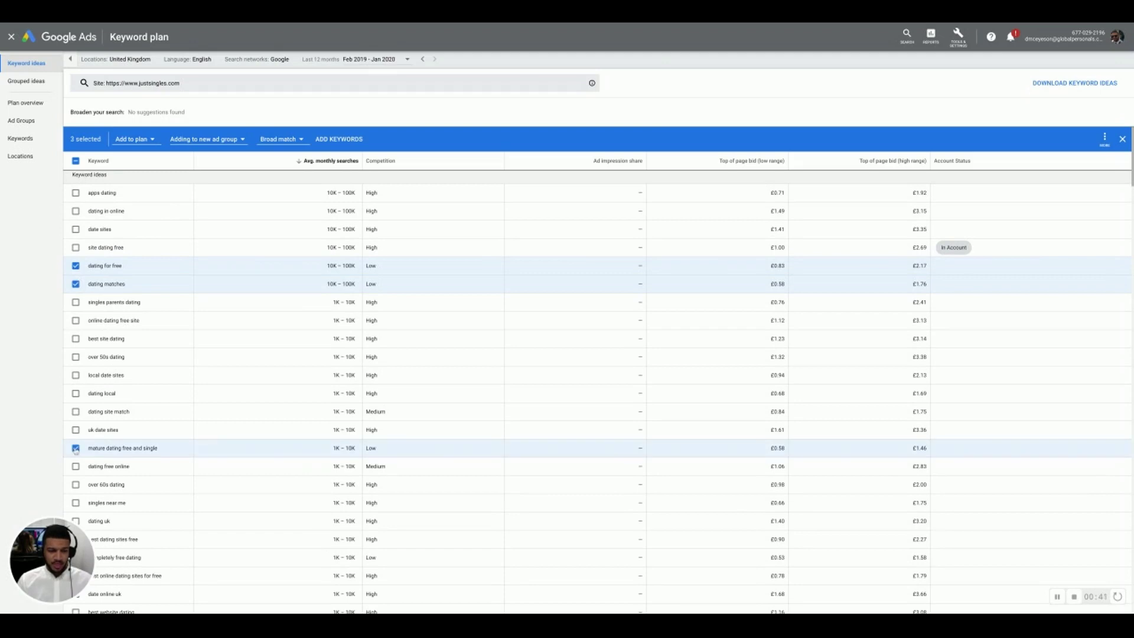
- Deselect the keyword idea "mature dating free and single" and select "dating in online" and "over 60s dating" instead
{"action": "scroll", "coordinate": [75, 449], "scroll_direction": "up", "scroll_amount": 1}
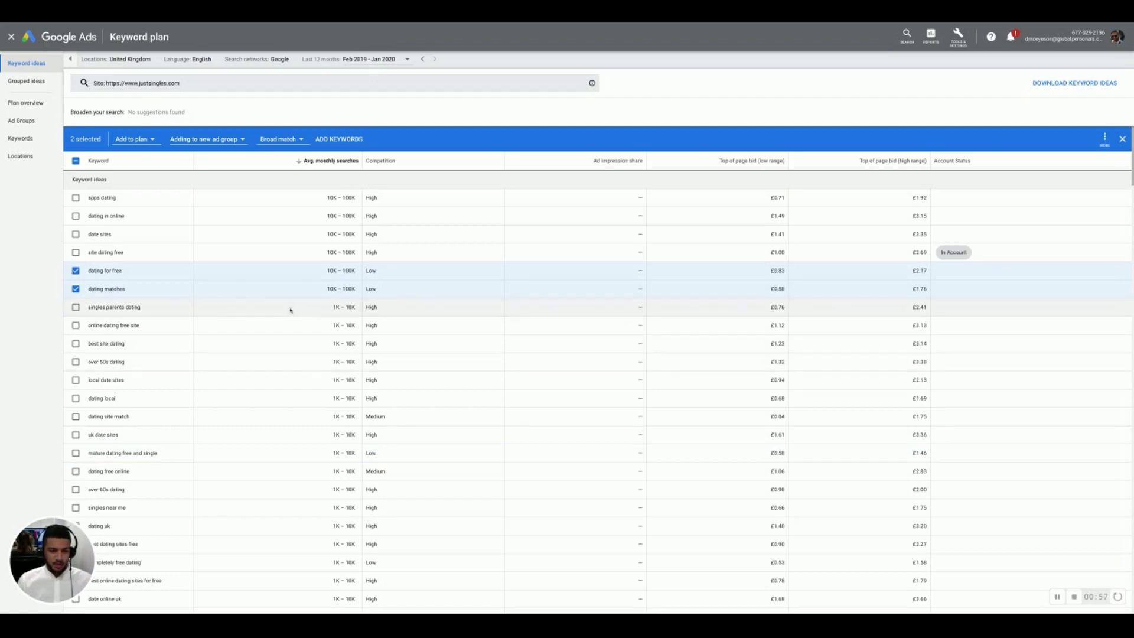
{"action": "scroll", "coordinate": [352, 240], "scroll_direction": "down", "scroll_amount": 1}
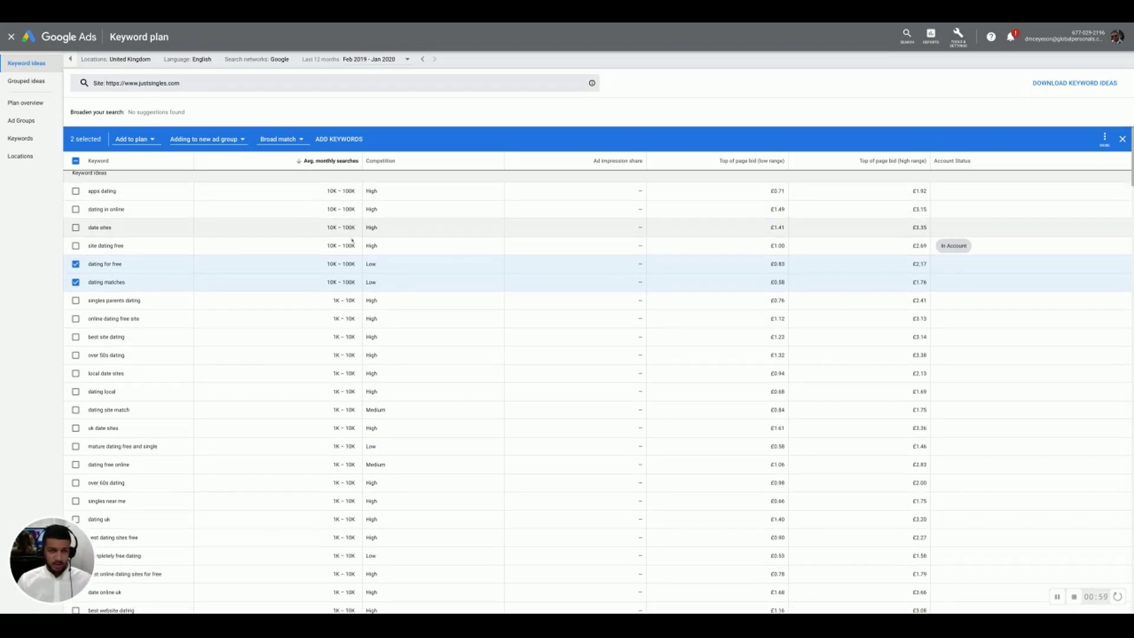
{"action": "scroll", "coordinate": [353, 240], "scroll_direction": "up", "scroll_amount": 1}
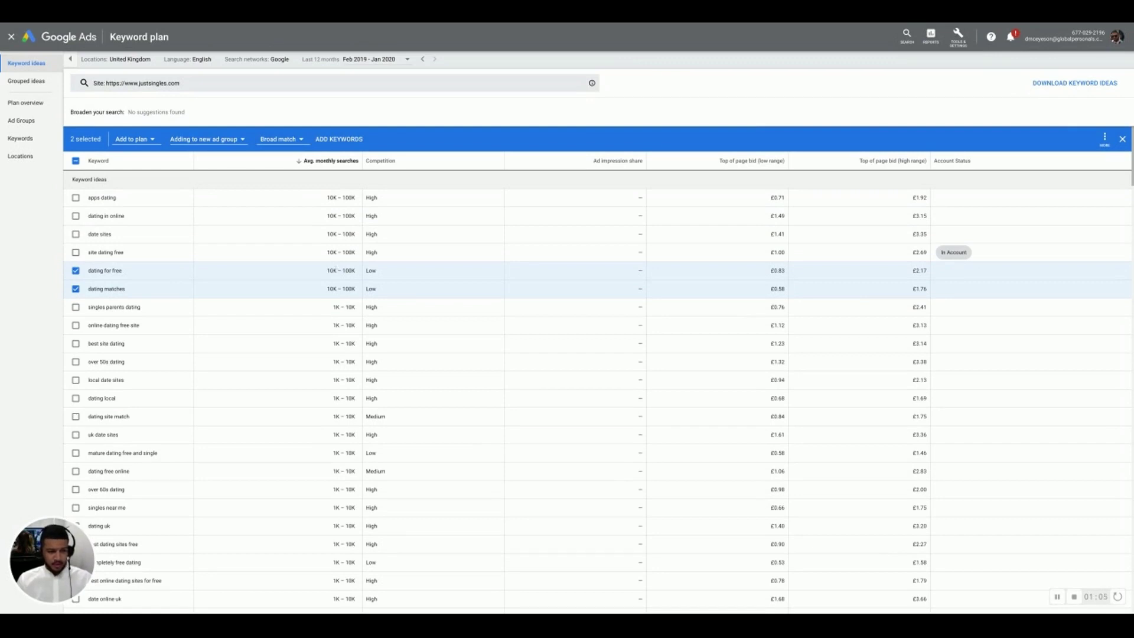
{"action": "left_click", "coordinate": [75, 216]}
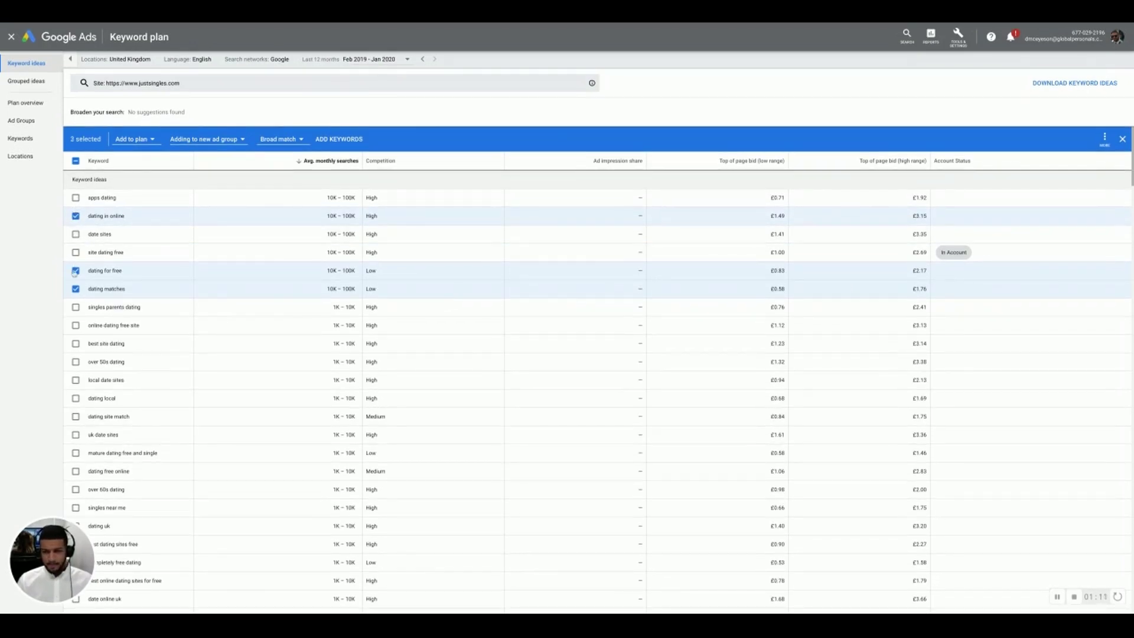
{"action": "scroll", "coordinate": [74, 248], "scroll_direction": "down", "scroll_amount": 1}
{"action": "scroll", "coordinate": [74, 273], "scroll_direction": "down", "scroll_amount": 1}
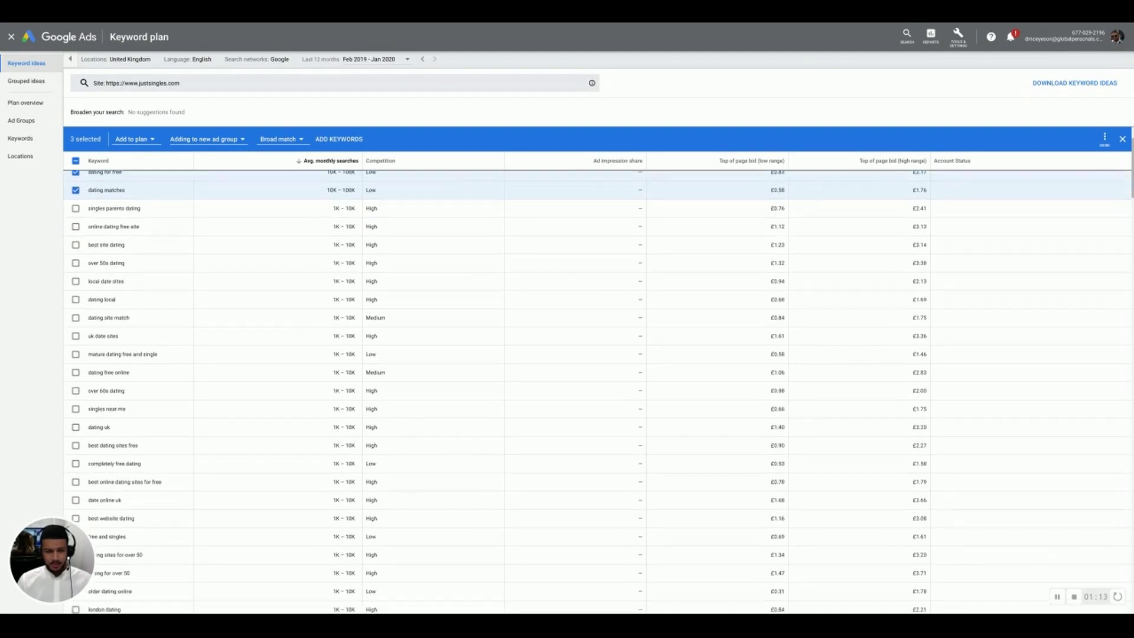
{"action": "scroll", "coordinate": [599, 392], "scroll_direction": "down", "scroll_amount": 1}
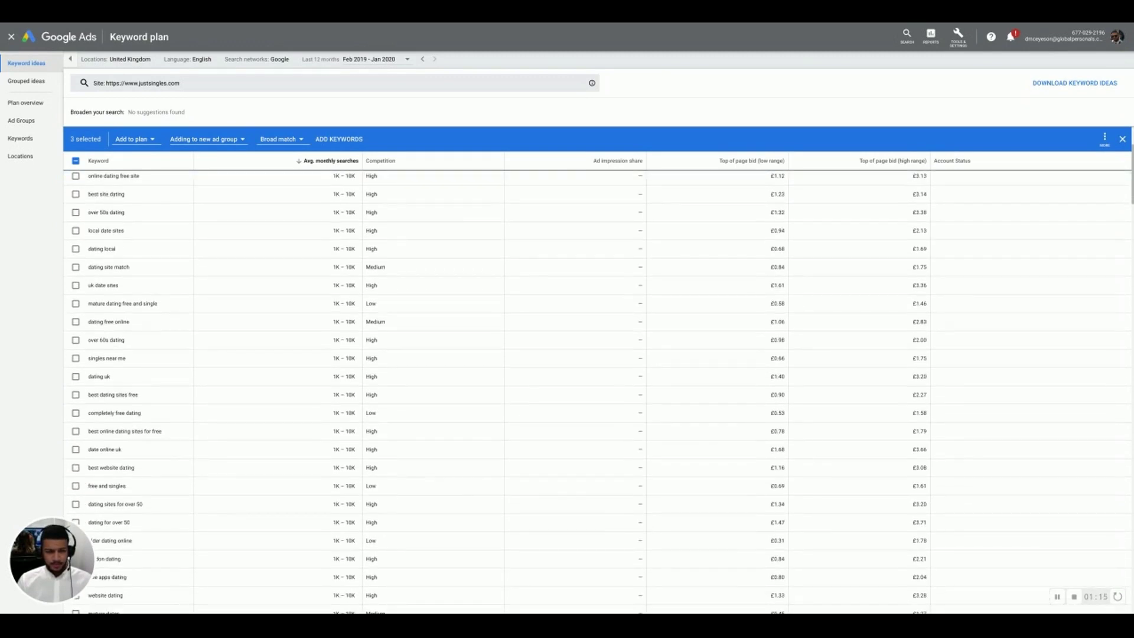
{"action": "scroll", "coordinate": [597, 390], "scroll_direction": "down", "scroll_amount": 1}
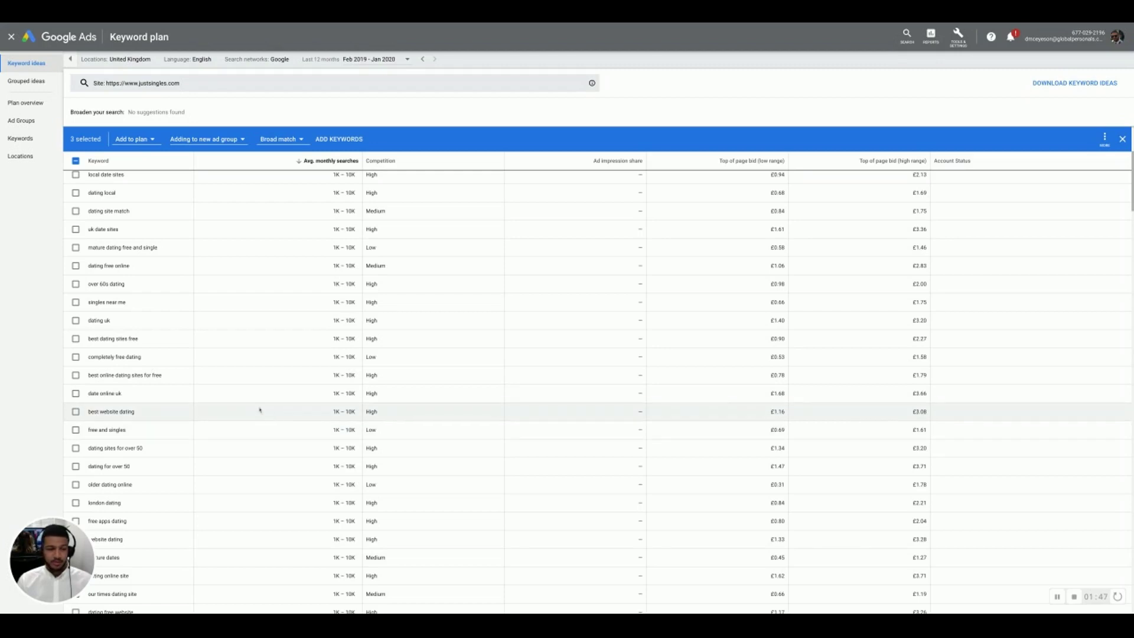
{"action": "left_click", "coordinate": [75, 284]}
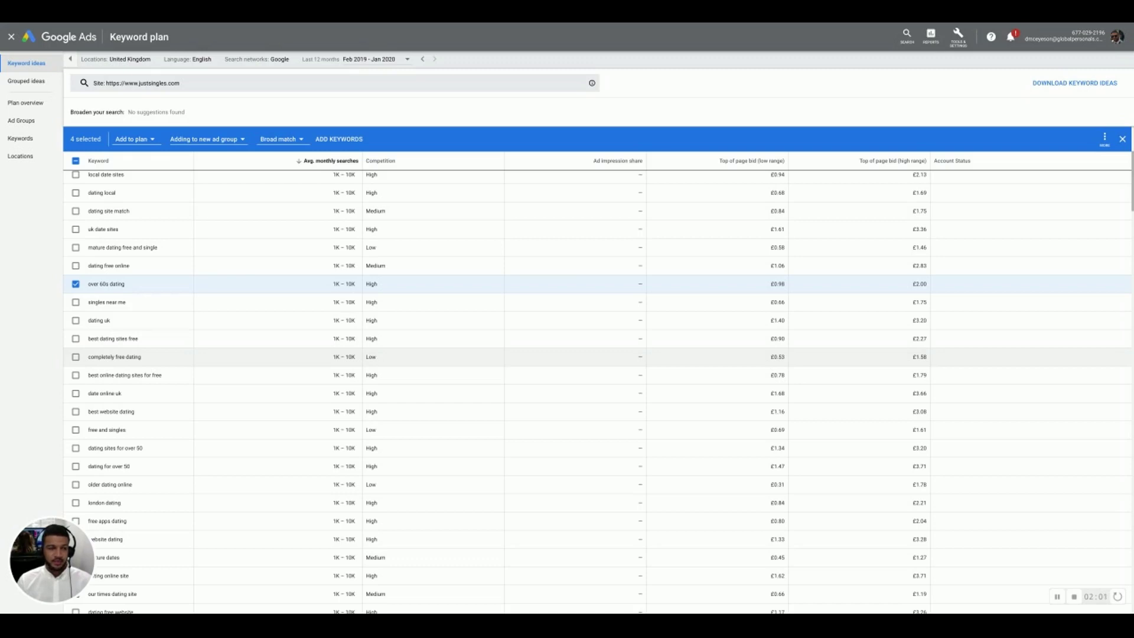
- Add the selected keyword ideas to the Keyword Ideas ad group of the existing BasicTest campaign
{"action": "scroll", "coordinate": [141, 236], "scroll_direction": "up", "scroll_amount": 4}
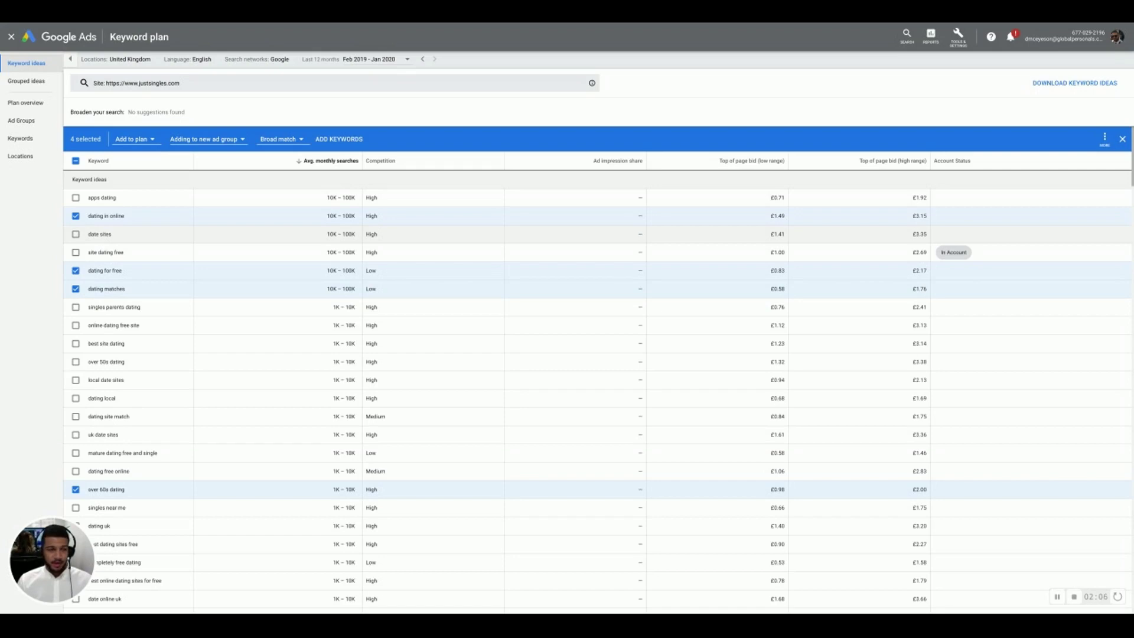
{"action": "left_click", "coordinate": [139, 147]}
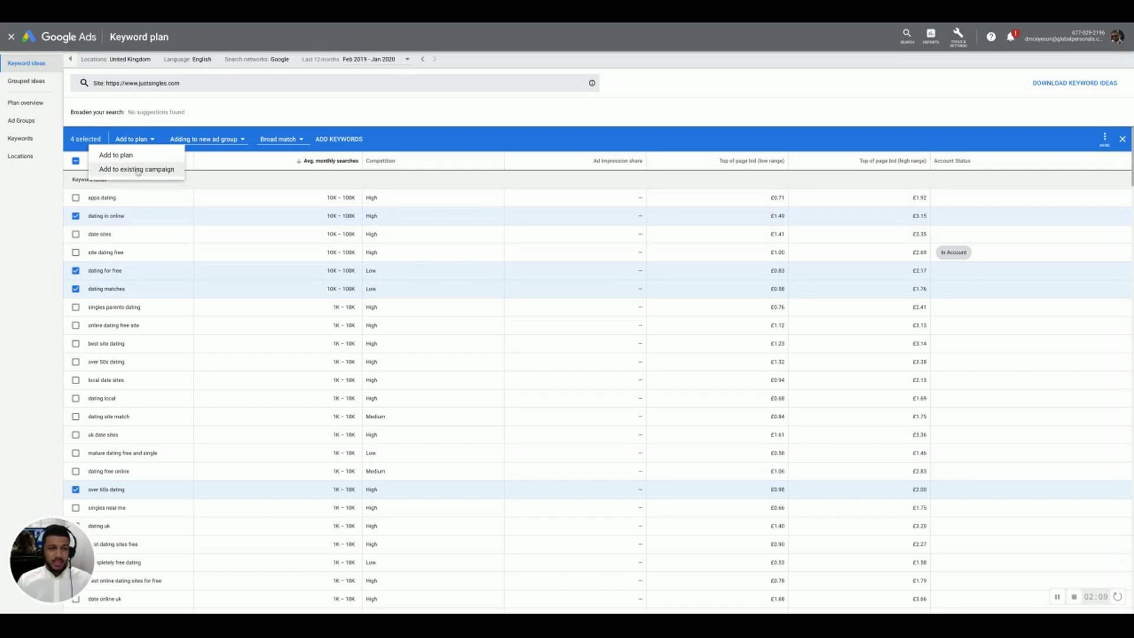
{"action": "left_click", "coordinate": [138, 170]}
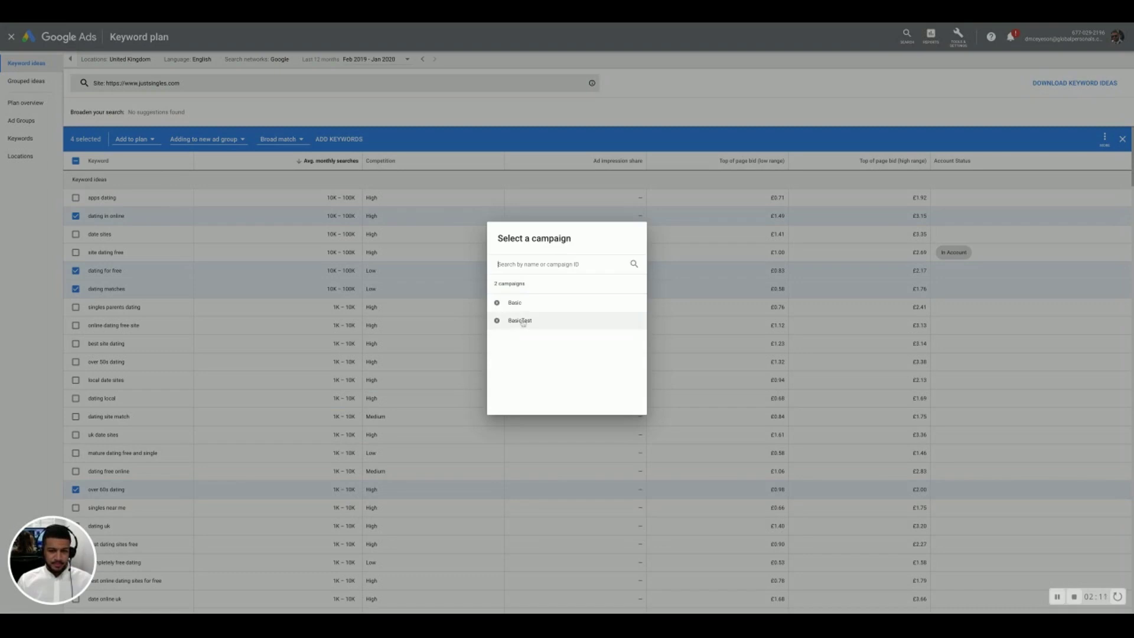
{"action": "left_click", "coordinate": [522, 321]}
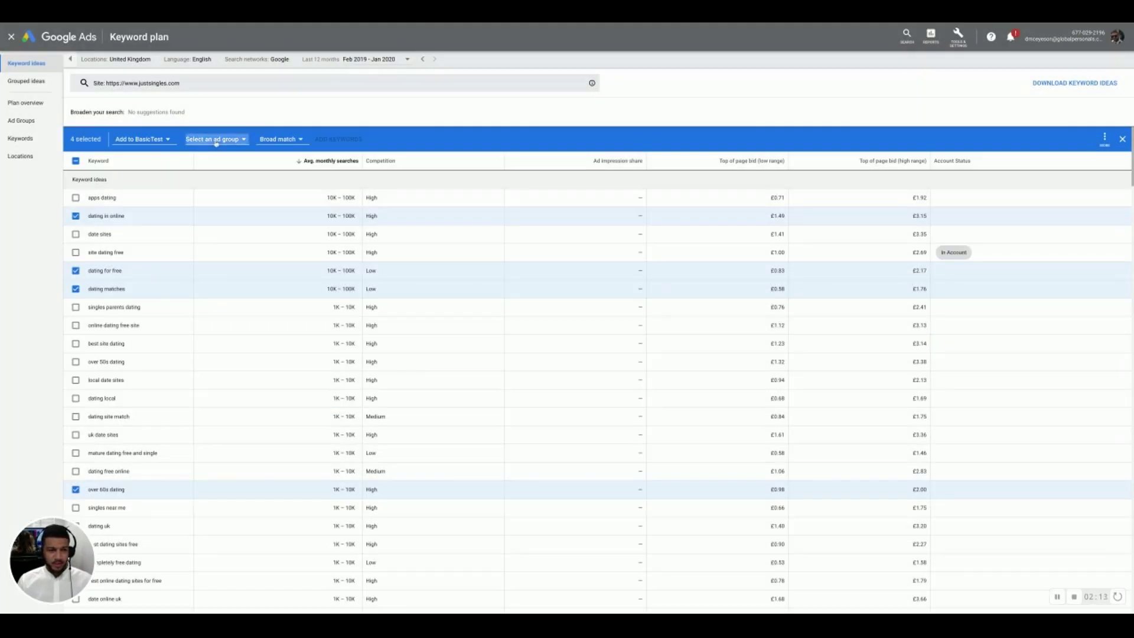
{"action": "left_click", "coordinate": [215, 141]}
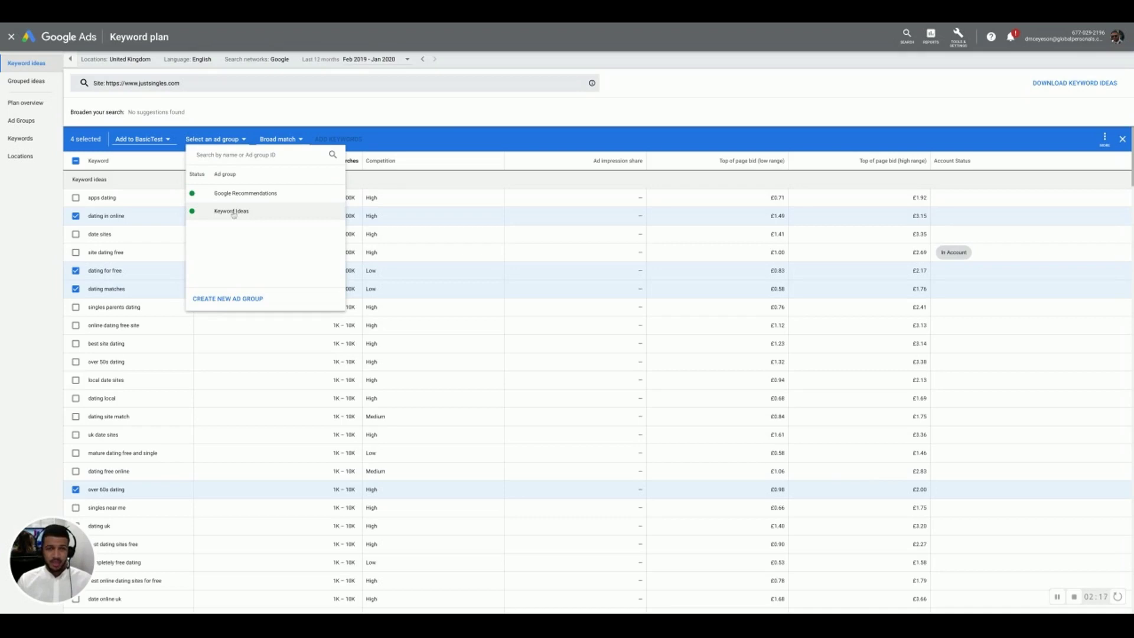
{"action": "left_click", "coordinate": [233, 213]}
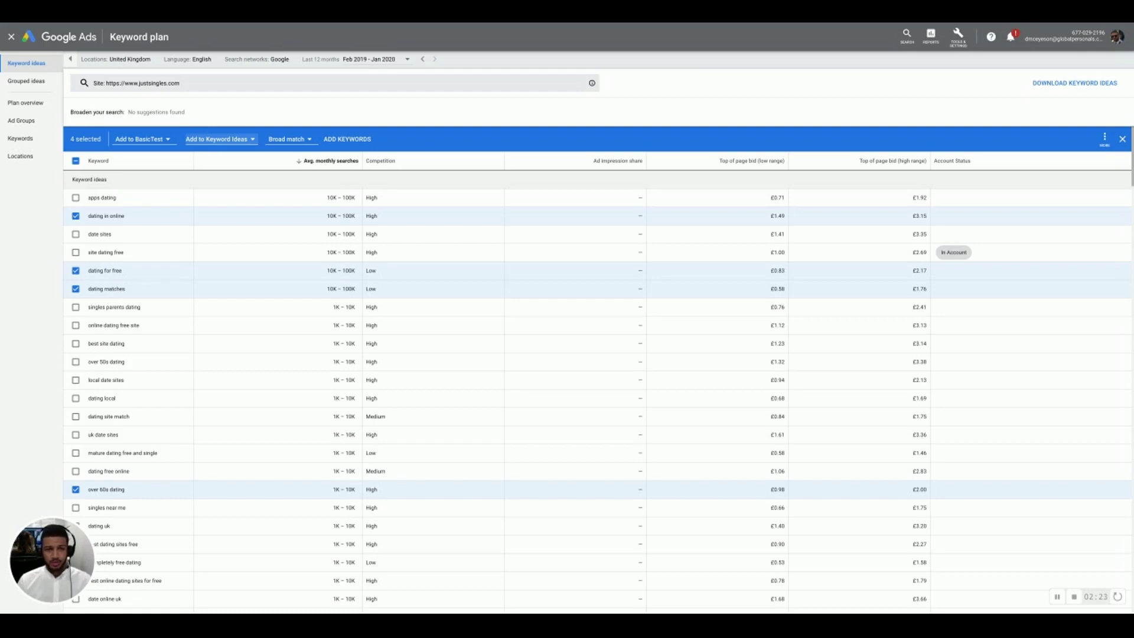
{"action": "left_click", "coordinate": [335, 140]}
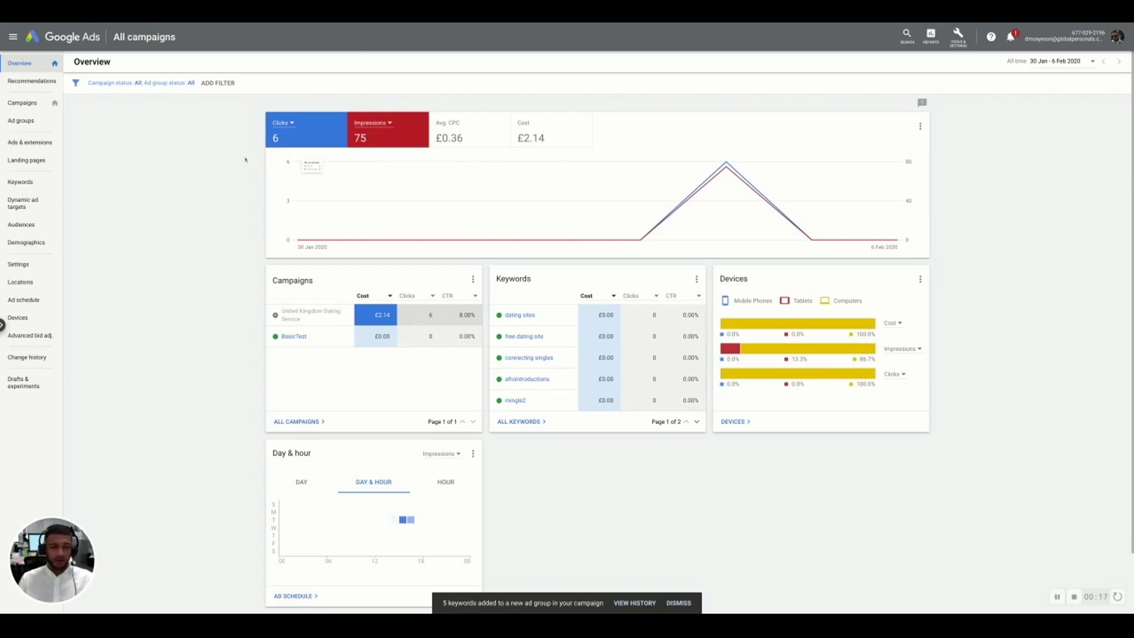
- Start a new text ad in the Google Recommendations ad group of the BasicTest campaign
{"action": "left_click", "coordinate": [38, 143]}
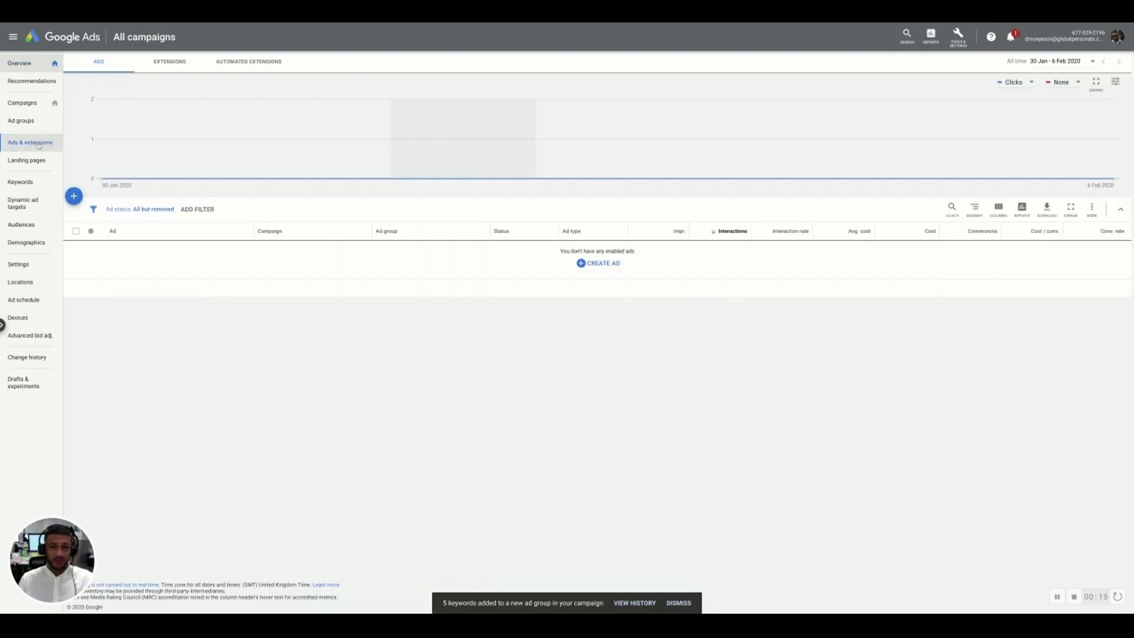
{"action": "left_click", "coordinate": [75, 196]}
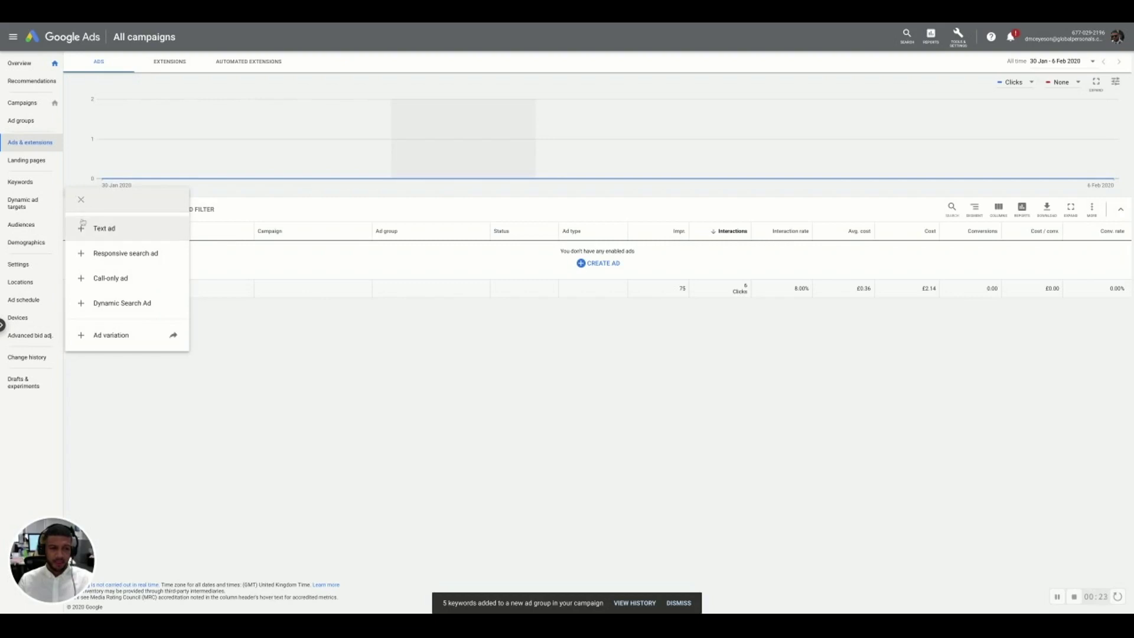
{"action": "left_click", "coordinate": [82, 224]}
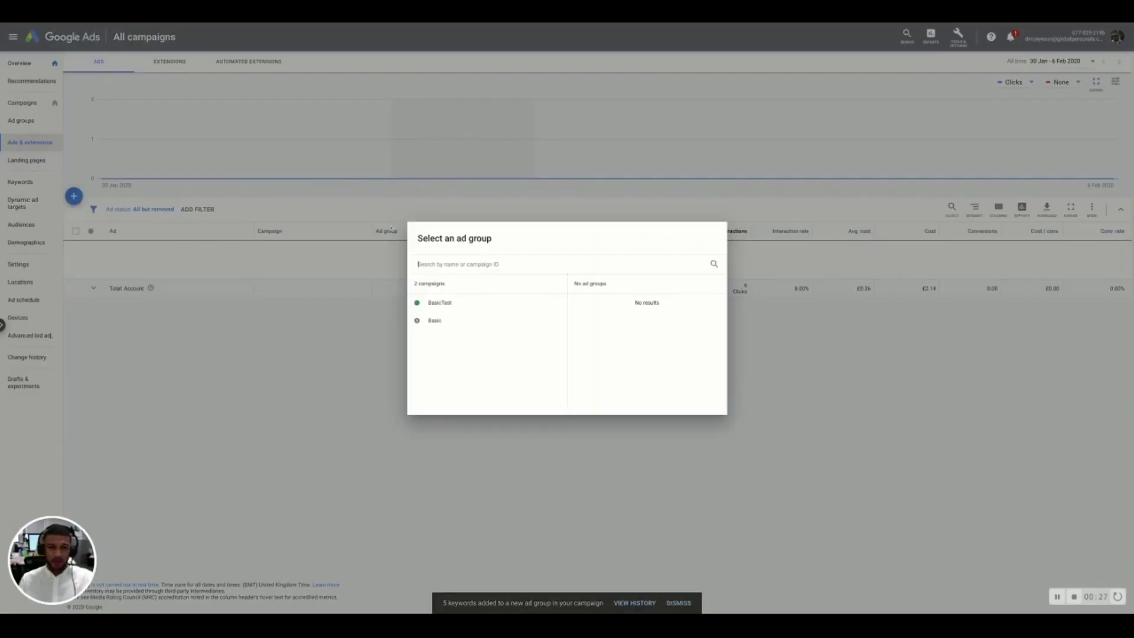
{"action": "left_click", "coordinate": [439, 307]}
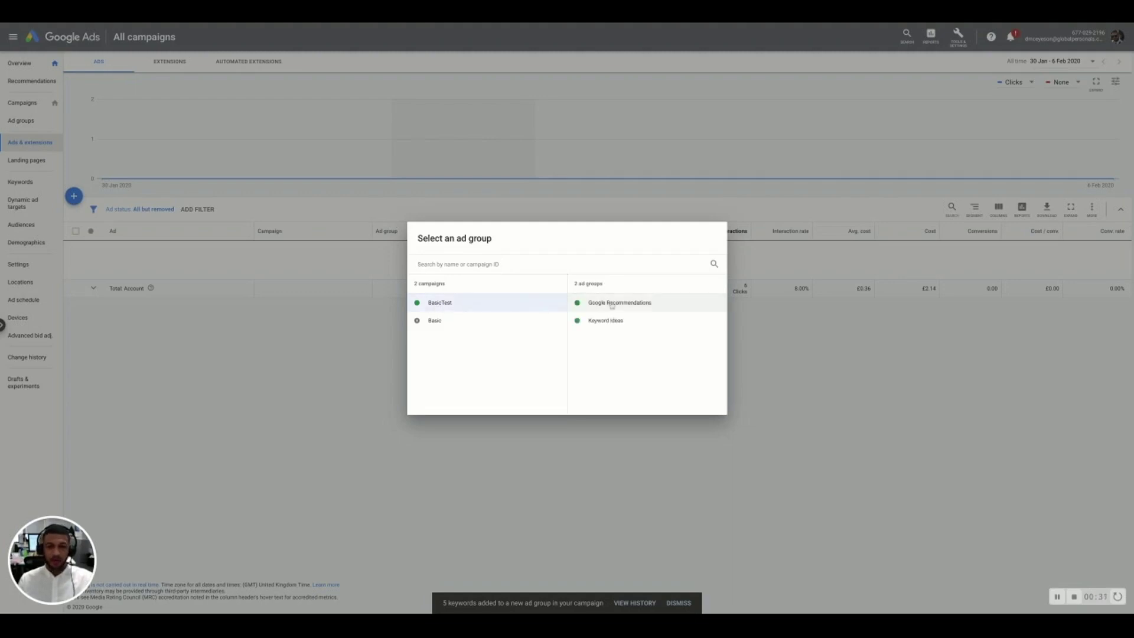
{"action": "left_click", "coordinate": [613, 305]}
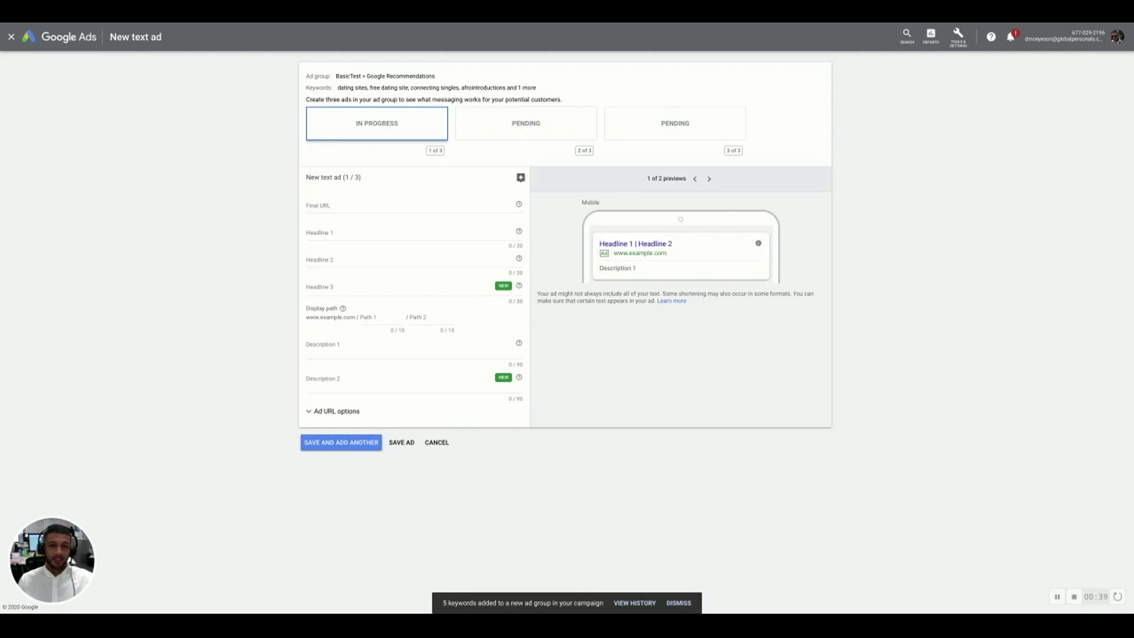
{"action": "left_click", "coordinate": [342, 204]}
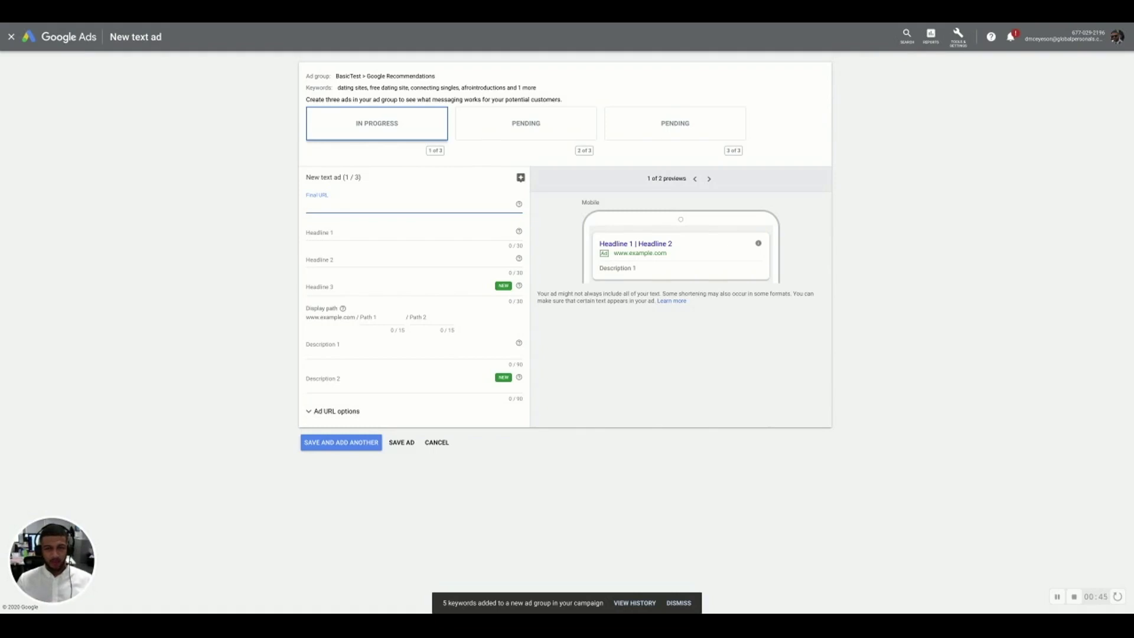
{"action": "type", "text": "www"}
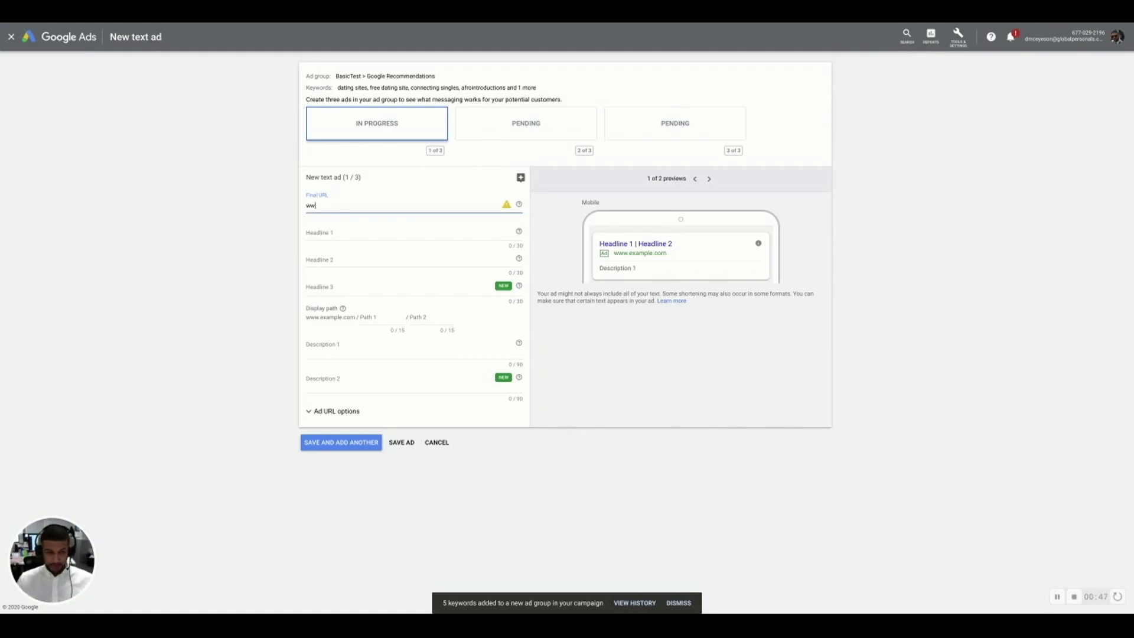
{"action": "type", "text": ".justs"}
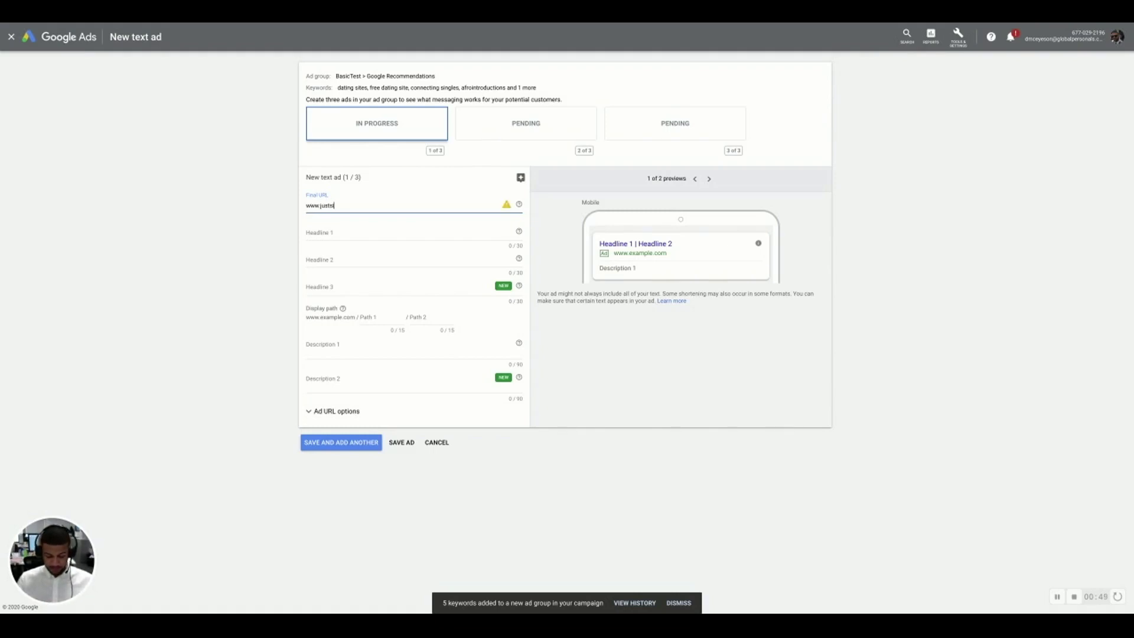
{"action": "type", "text": "ingles.co"}
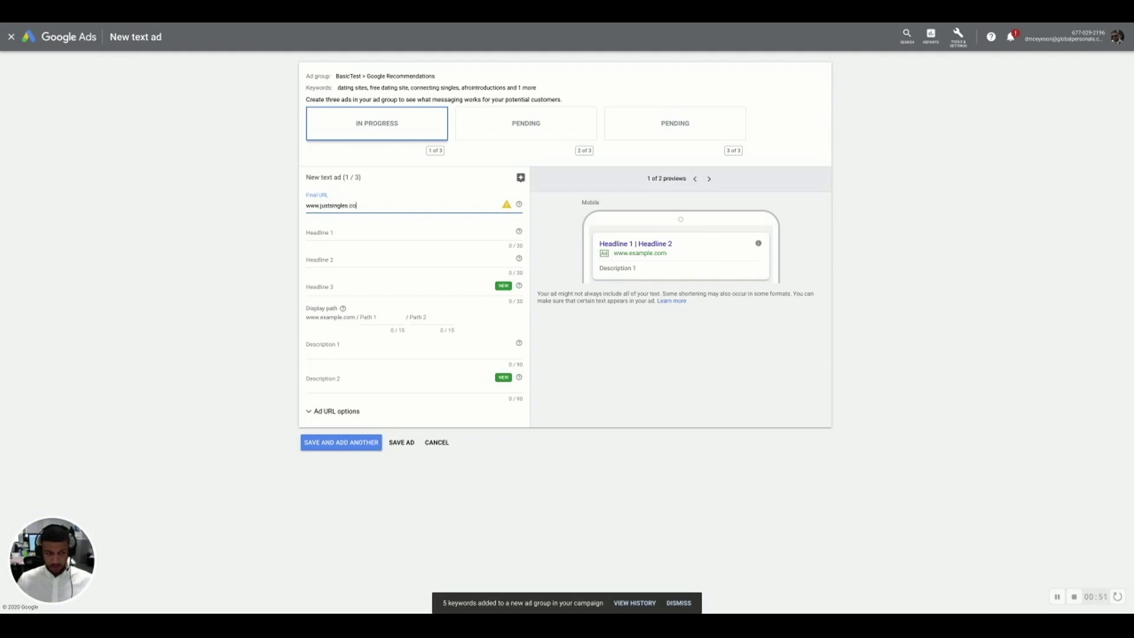
{"action": "type", "text": "m/onli"}
{"action": "key", "text": "BackSpace"}
{"action": "key", "text": "BackSpace"}
{"action": "type", "text": "o"}
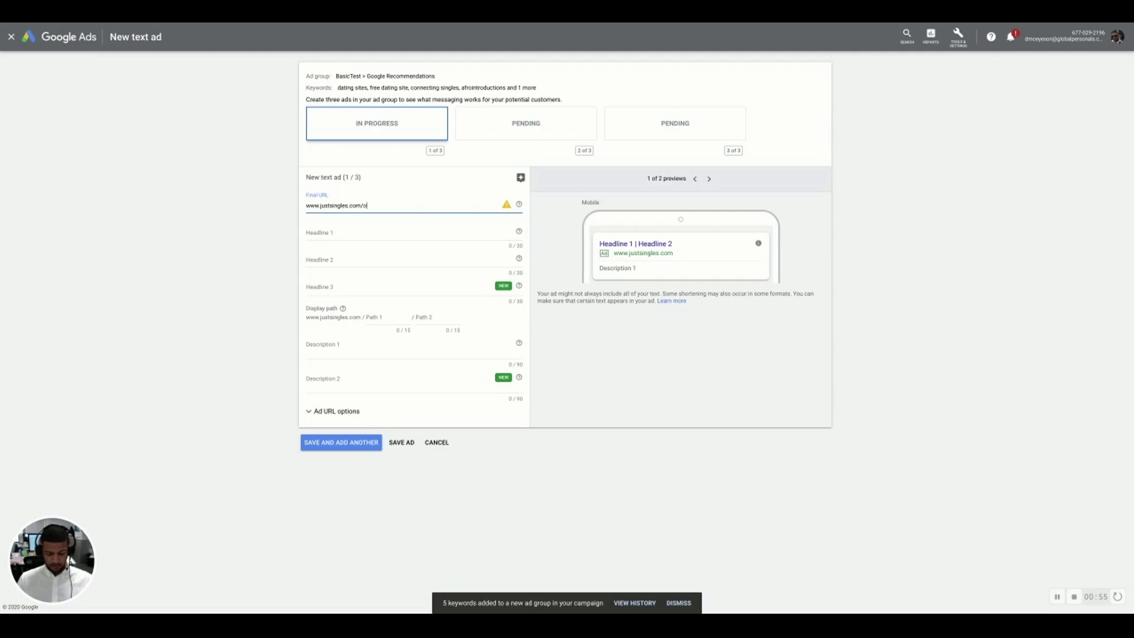
{"action": "type", "text": "nlinedating"}
{"action": "type", "text": "https://"}
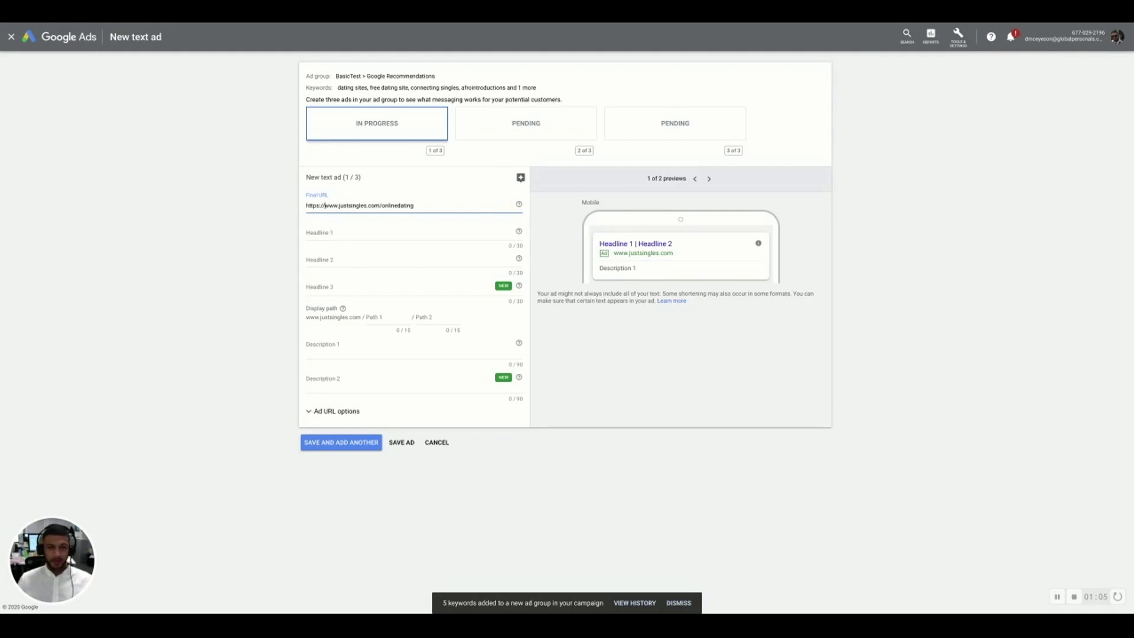
- Write "Looking For Love Online?" as Headline 1 of the text ad, keeping it within 30 characters
{"action": "left_click", "coordinate": [413, 235]}
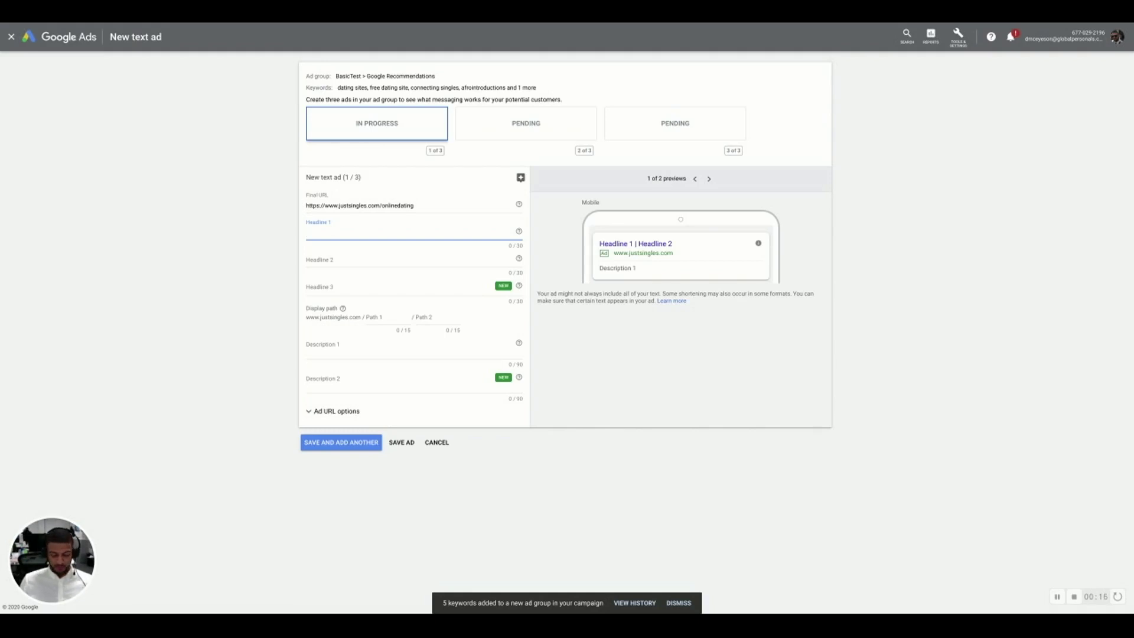
{"action": "type", "text": "Are you"}
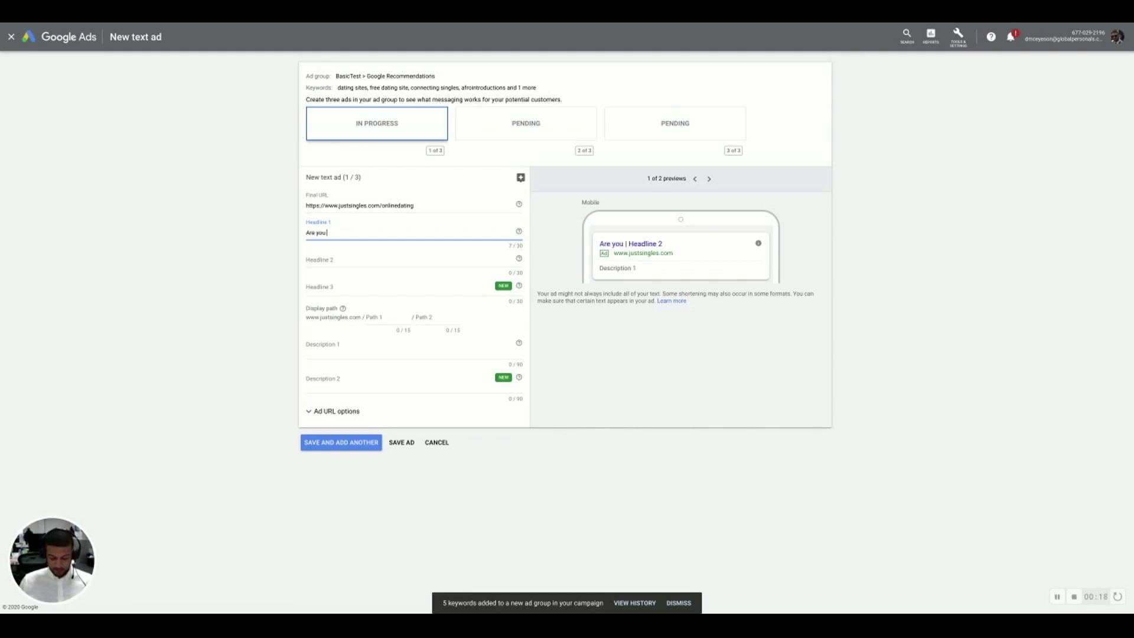
{"action": "type", "text": " Looking for "}
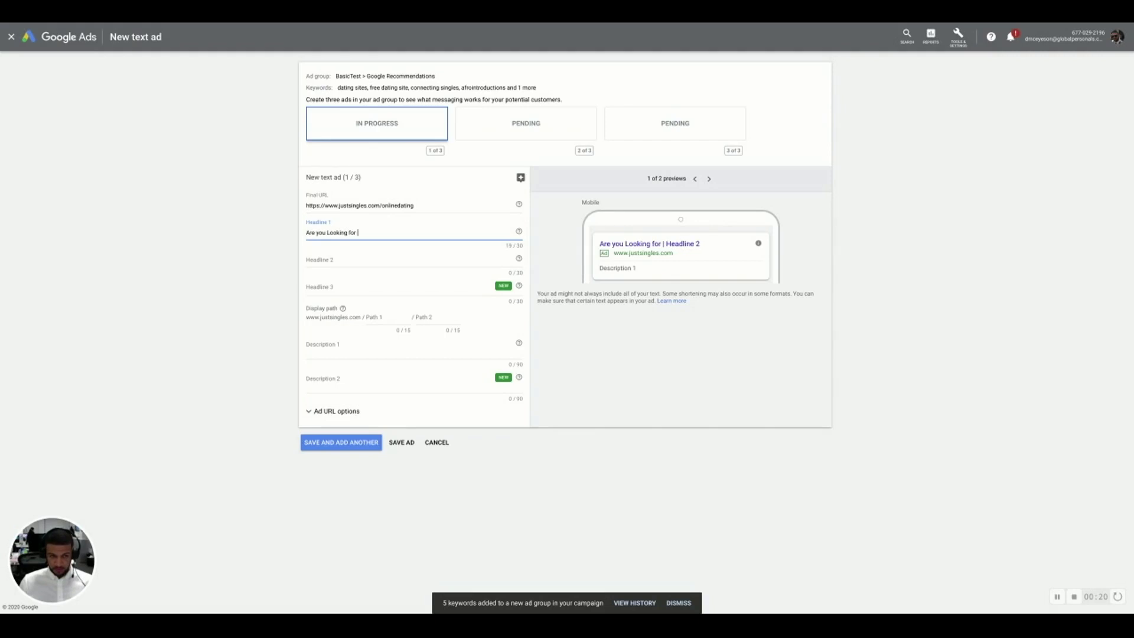
{"action": "type", "text": "Love online"}
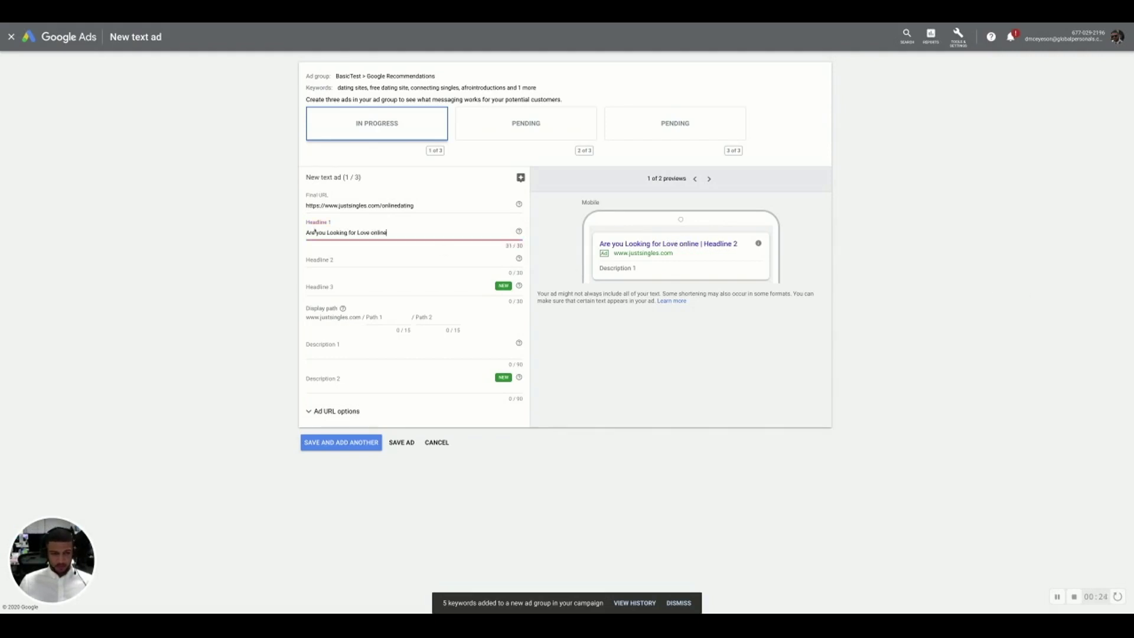
{"action": "key", "text": "Home"}
{"action": "key", "text": "ctrl+shift+Right"}
{"action": "key", "text": "ctrl+shift+Right"}
{"action": "key", "text": "BackSpace"}
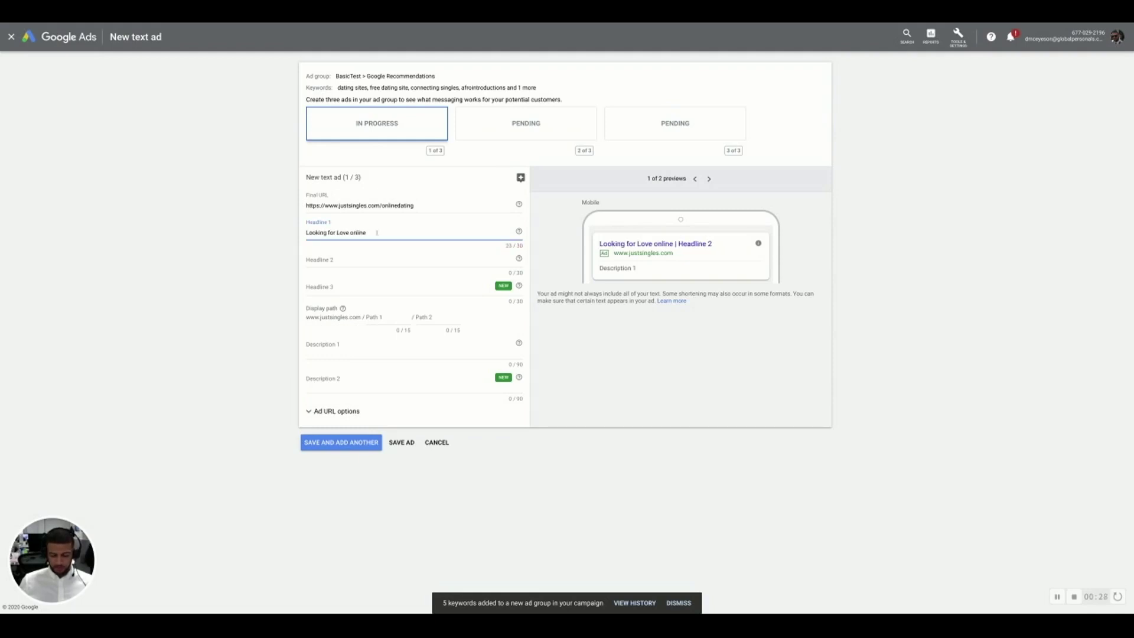
{"action": "type", "text": "?"}
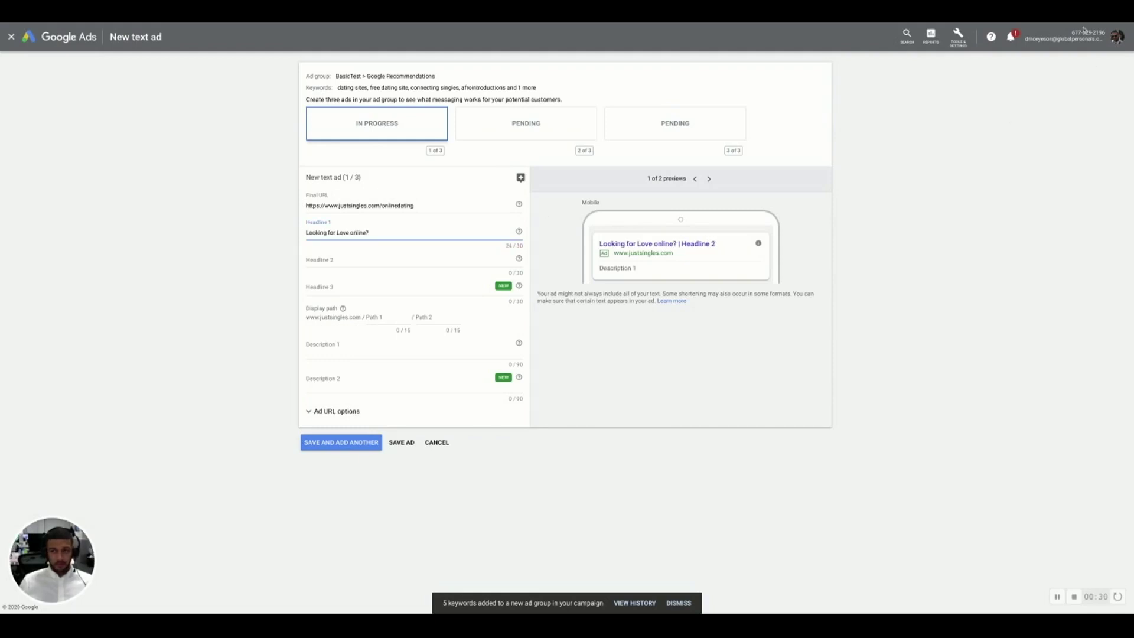
- Write "Find your perfect match!" as Headline 2 of the text ad
{"action": "key", "text": "Tab"}
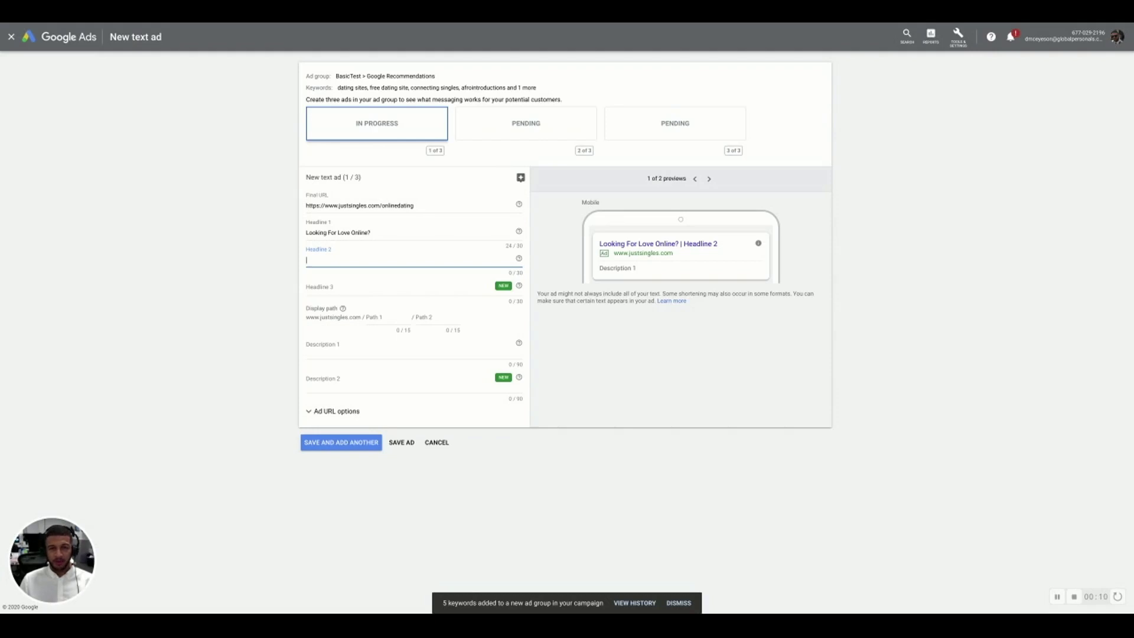
{"action": "type", "text": "Find your pe"}
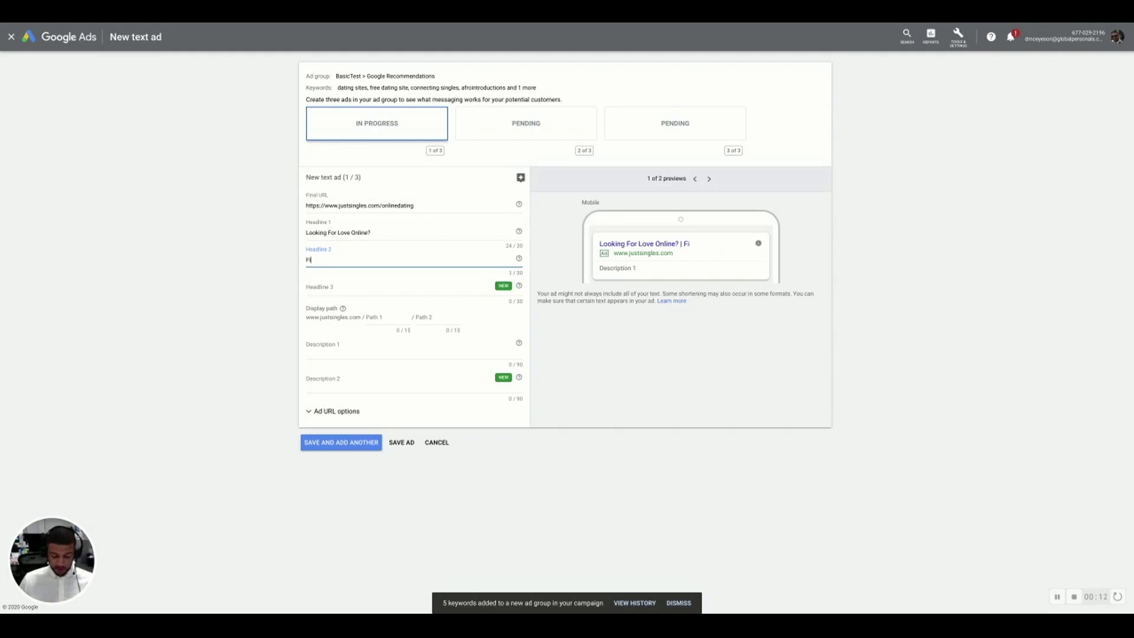
{"action": "type", "text": "rfect match!"}
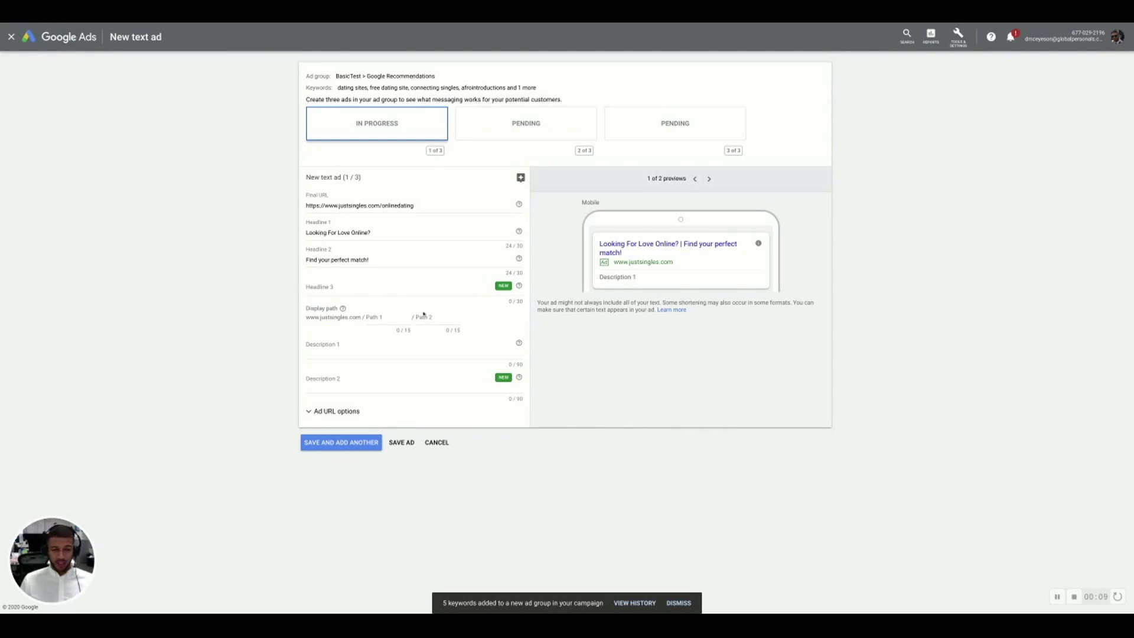
- Set the first display path of the text ad to "onlinedating"
{"action": "left_click", "coordinate": [381, 317]}
{"action": "type", "text": "onlined"}
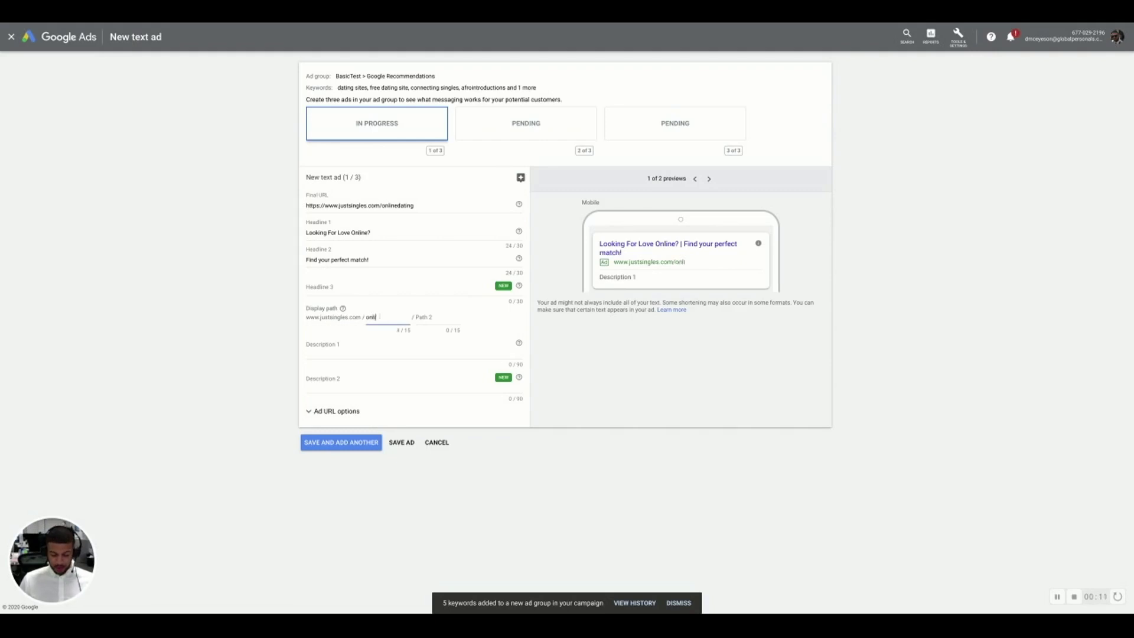
{"action": "type", "text": "ating"}
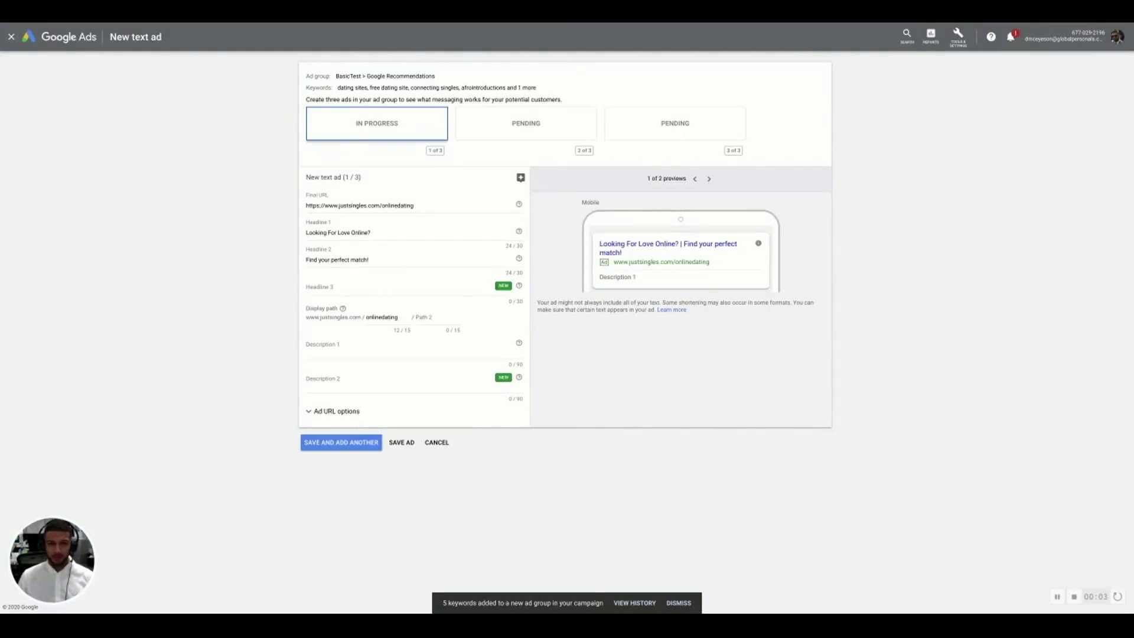
- Write "Just Singles is an online dating community that brings like-minded people together." as Description 1 of the text ad
{"action": "left_click", "coordinate": [342, 351]}
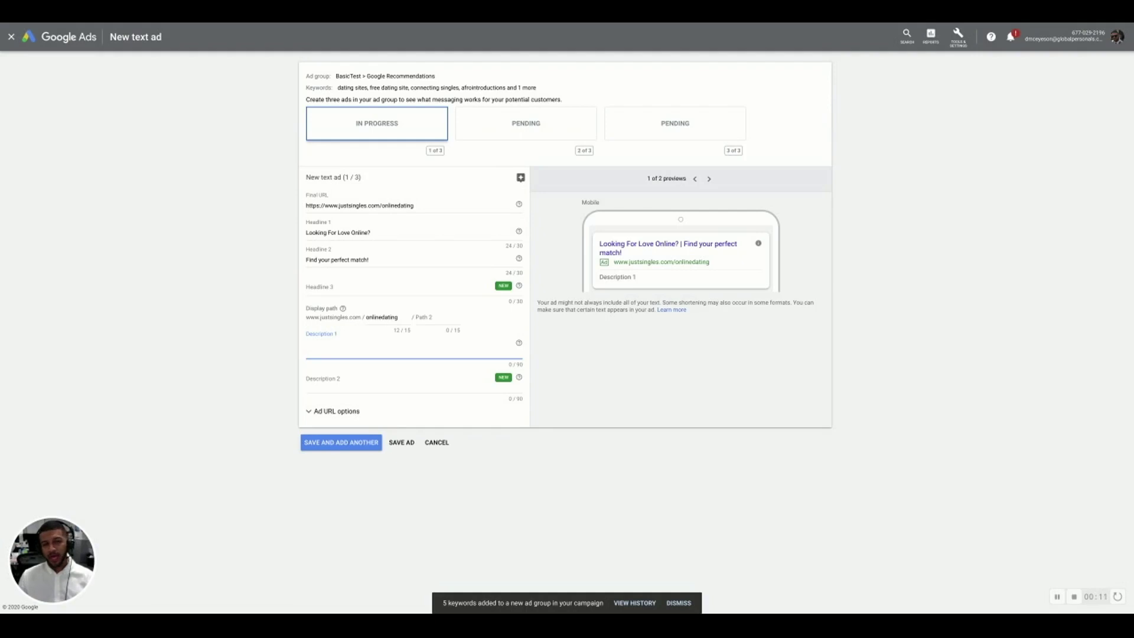
{"action": "type", "text": "Just Singles"}
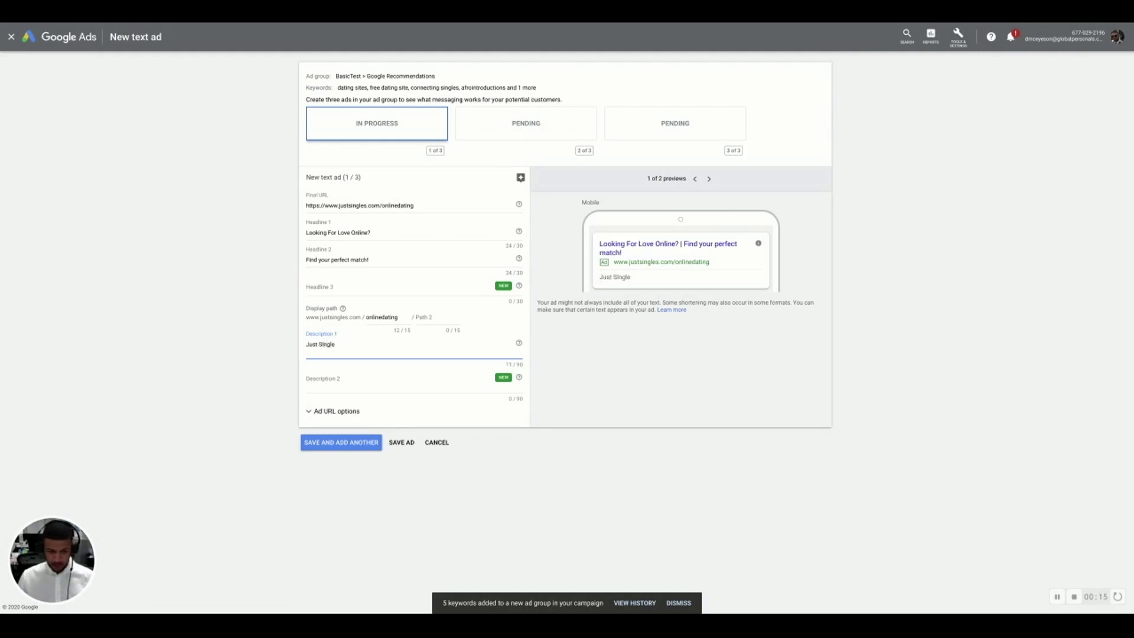
{"action": "key", "text": "BackSpace"}
{"action": "key", "text": "BackSpace"}
{"action": "key", "text": "BackSpace"}
{"action": "key", "text": "BackSpace"}
{"action": "type", "text": "ngles is an online dat"}
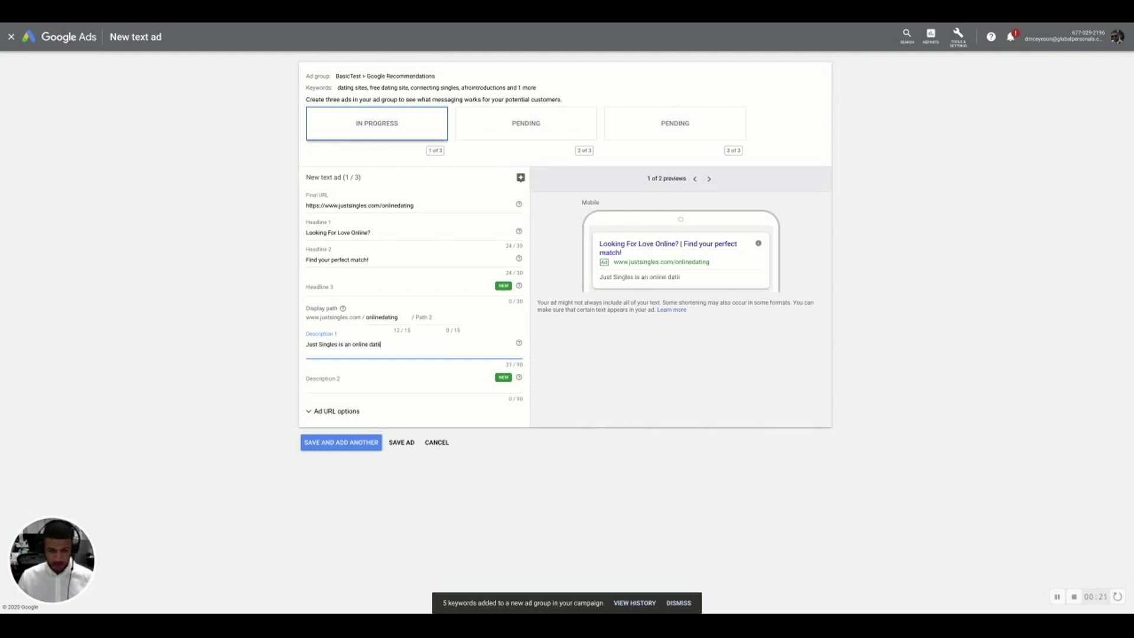
{"action": "type", "text": "ing communioty"}
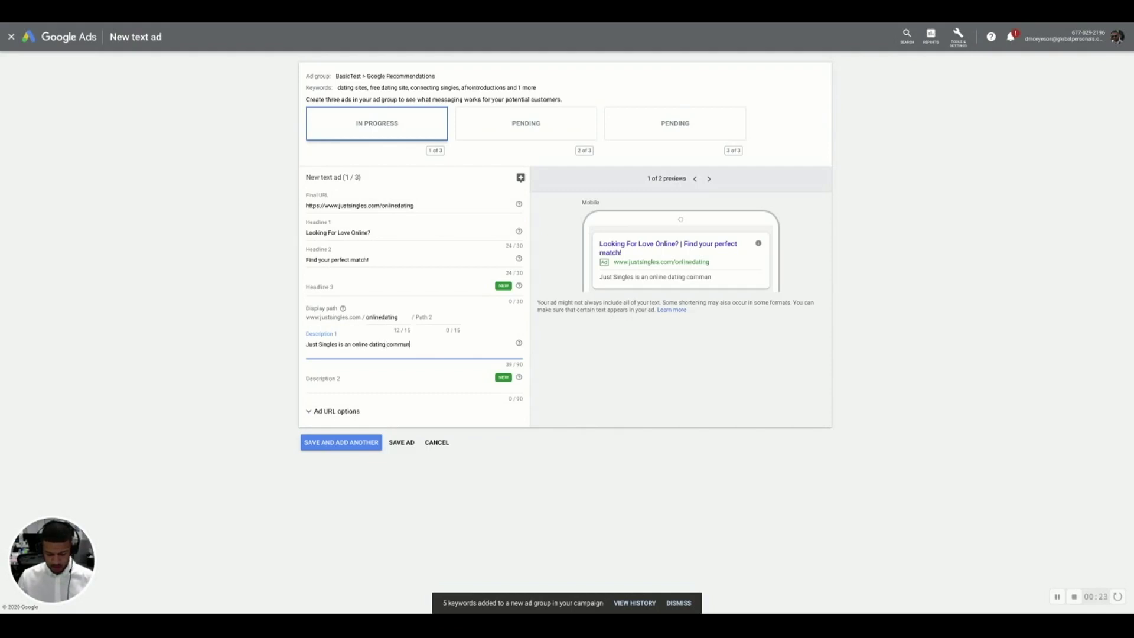
{"action": "key", "text": "BackSpace"}
{"action": "key", "text": "BackSpace"}
{"action": "key", "text": "BackSpace"}
{"action": "type", "text": "ty that br"}
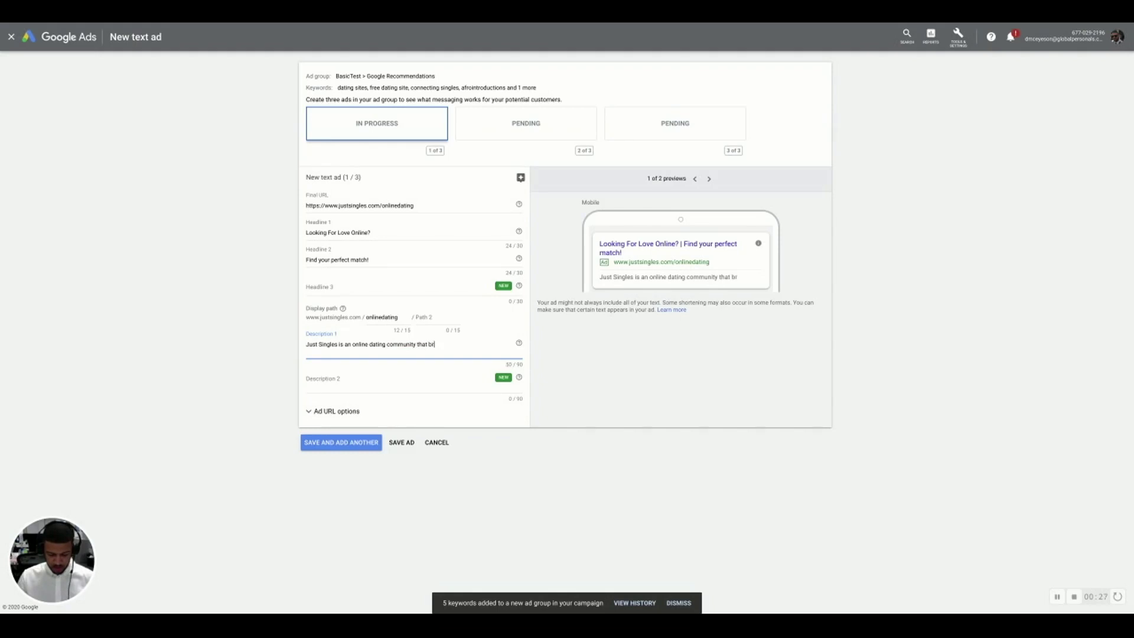
{"action": "type", "text": "ings like-mind"}
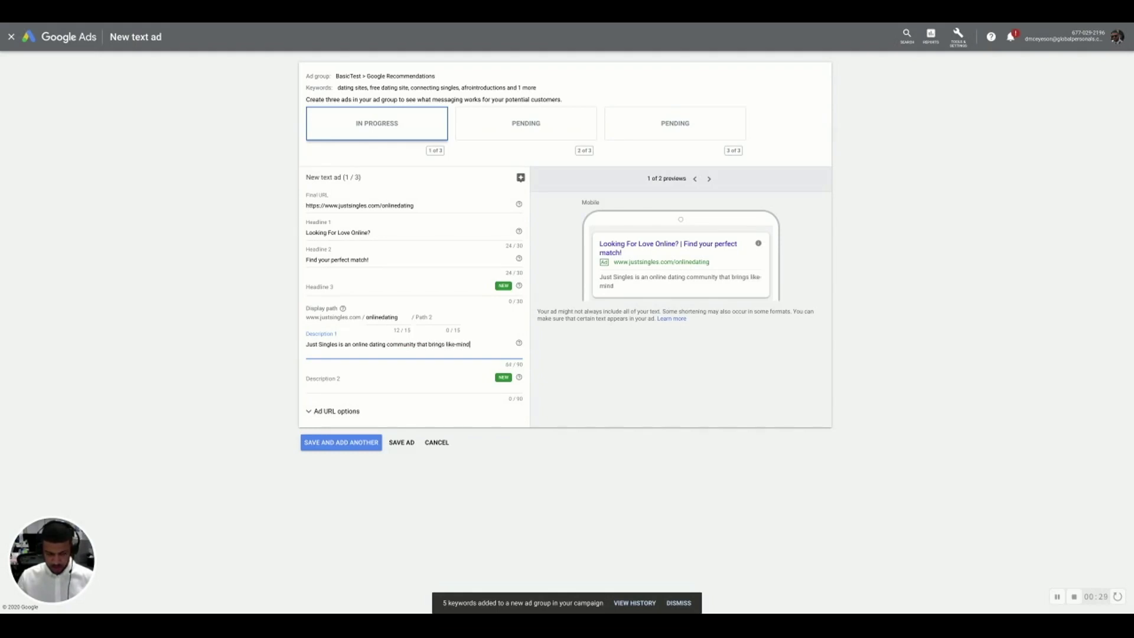
{"action": "type", "text": "ed people together"}
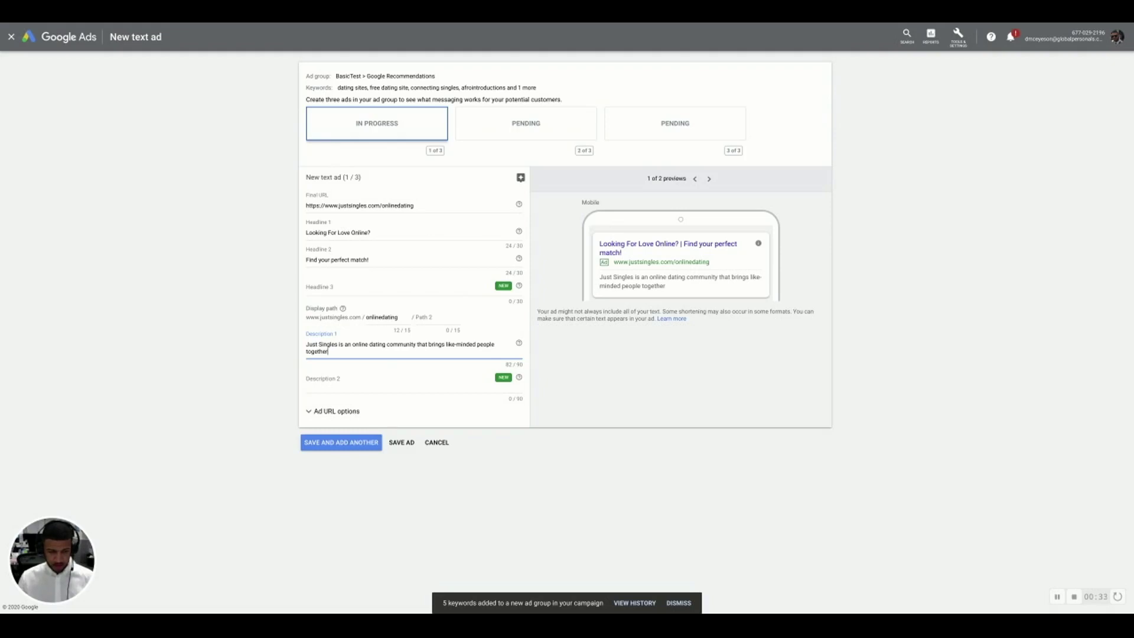
{"action": "type", "text": "."}
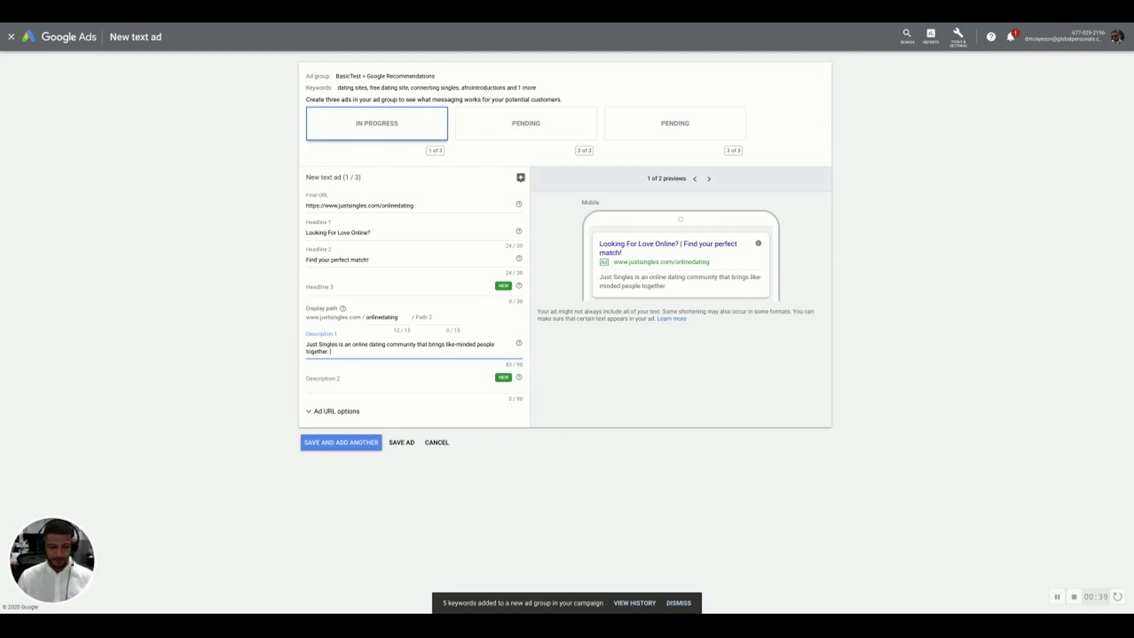
- Write "Find love online today with JustSingles.com. It's free to Join" as Description 2 of the text ad
{"action": "left_click", "coordinate": [336, 381]}
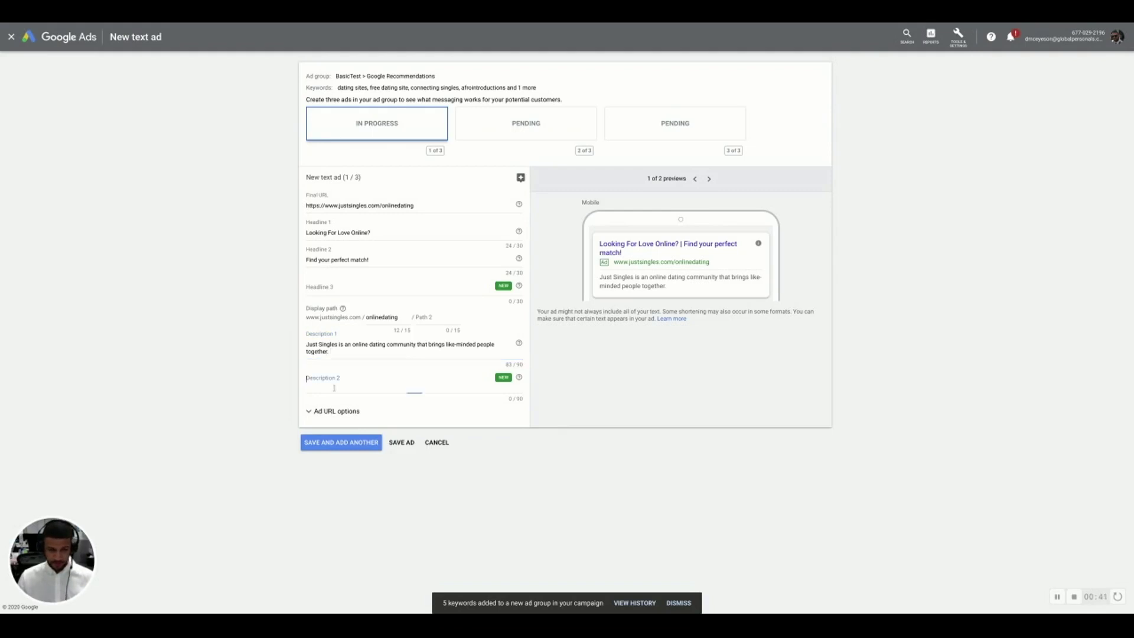
{"action": "type", "text": "Fin"}
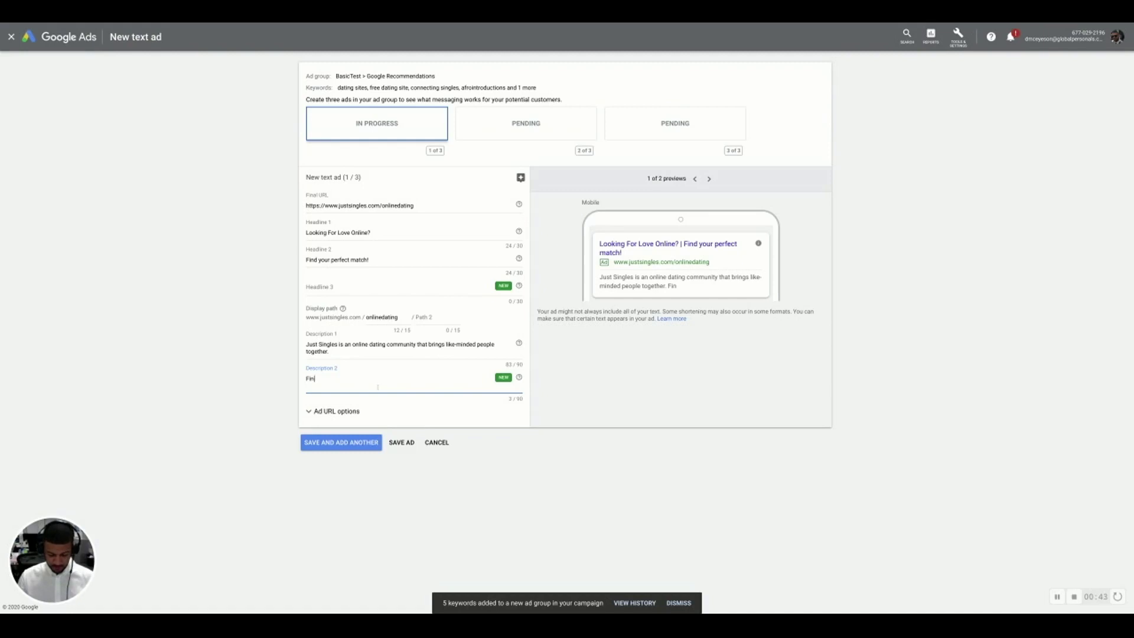
{"action": "type", "text": "d love online to"}
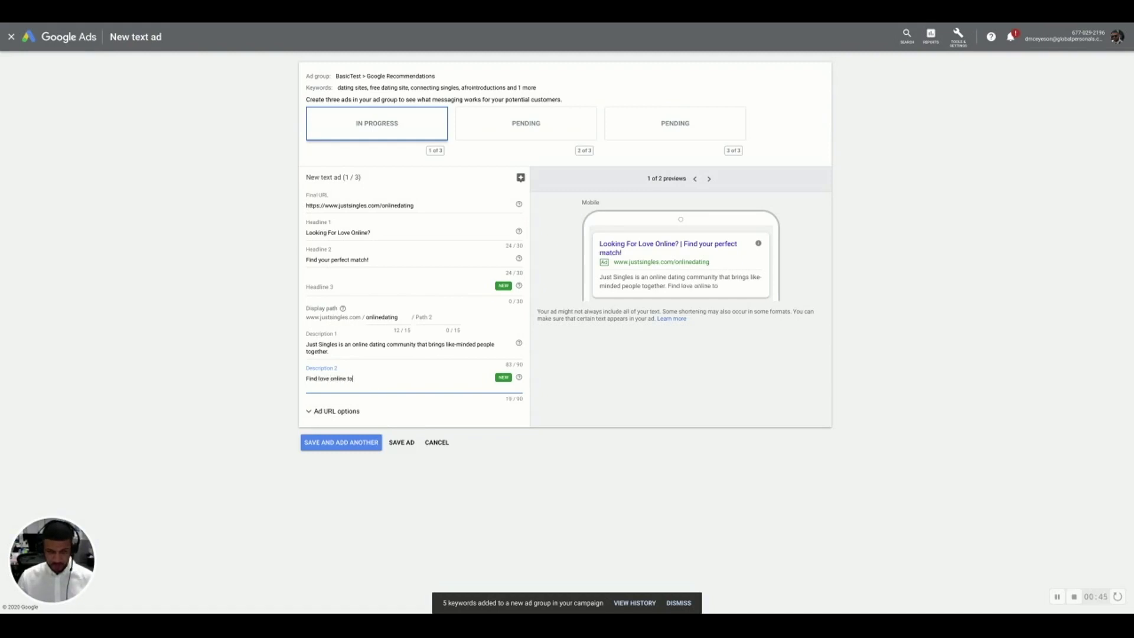
{"action": "type", "text": "day wit"}
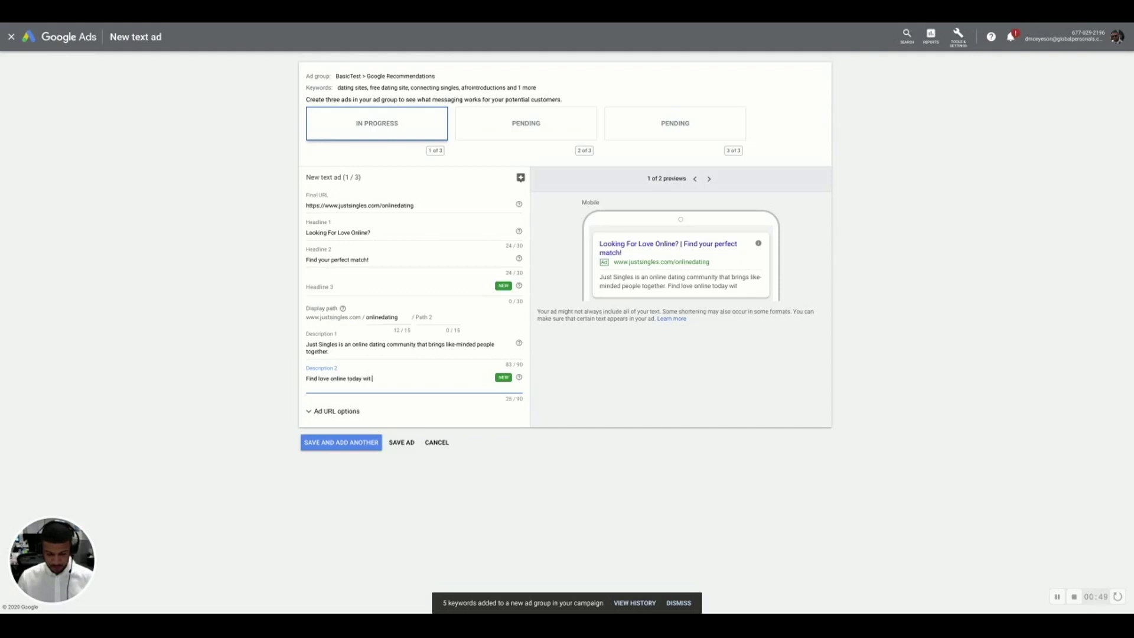
{"action": "type", "text": "h JustSingles.com"}
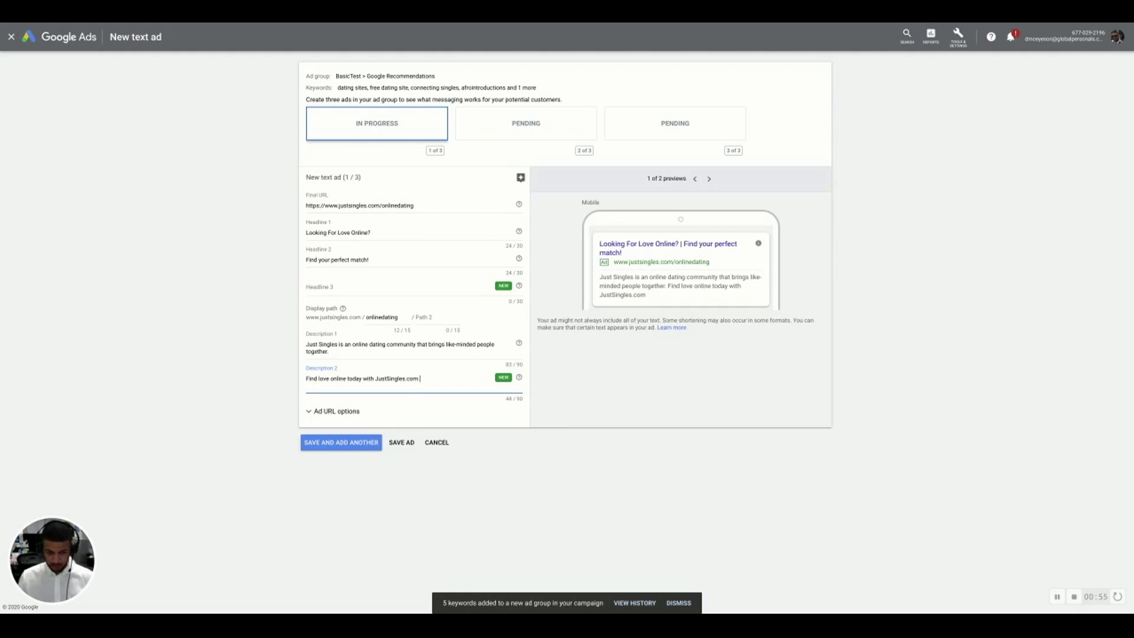
{"action": "type", "text": ". It's free To Join"}
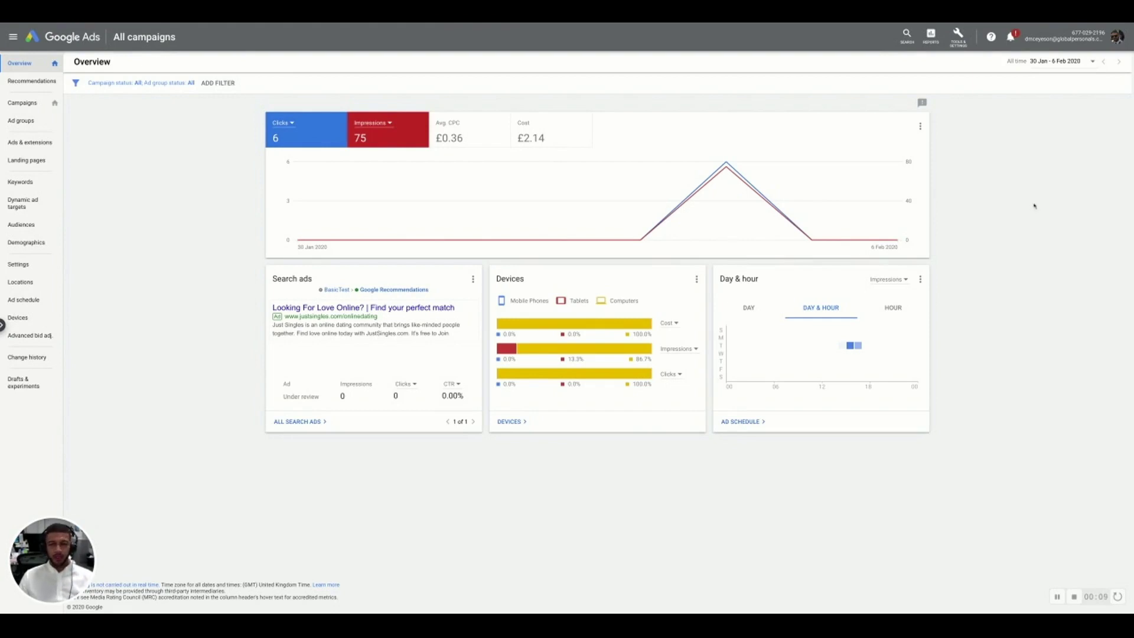
- Start a new website conversion action in the account's conversion settings and choose Sign up as its category
{"action": "left_click", "coordinate": [958, 36]}
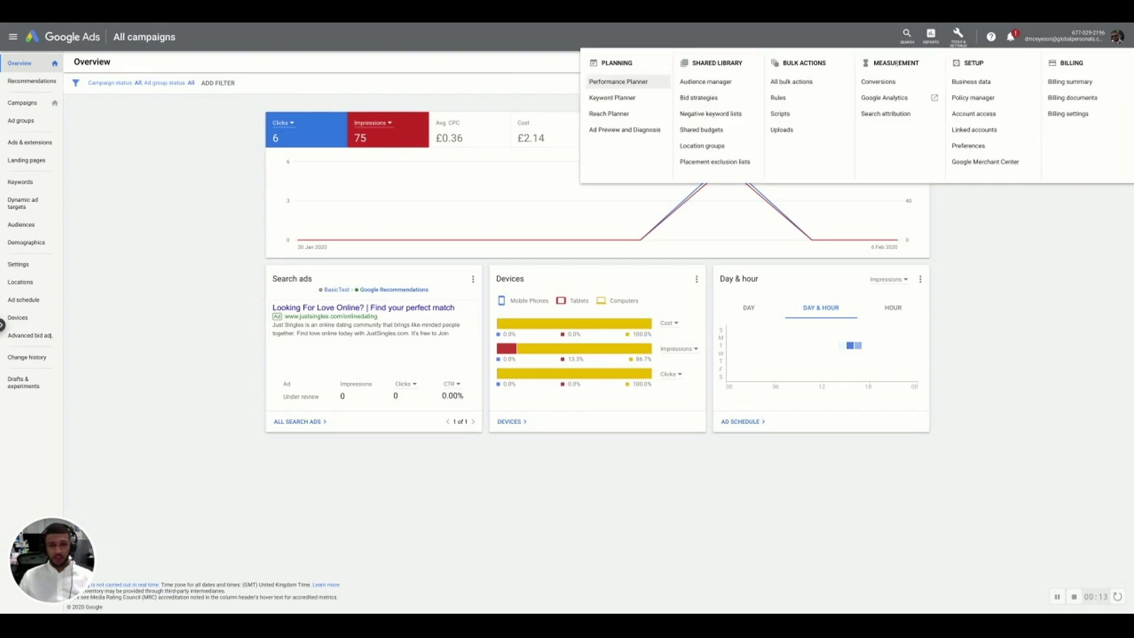
{"action": "left_click", "coordinate": [879, 82]}
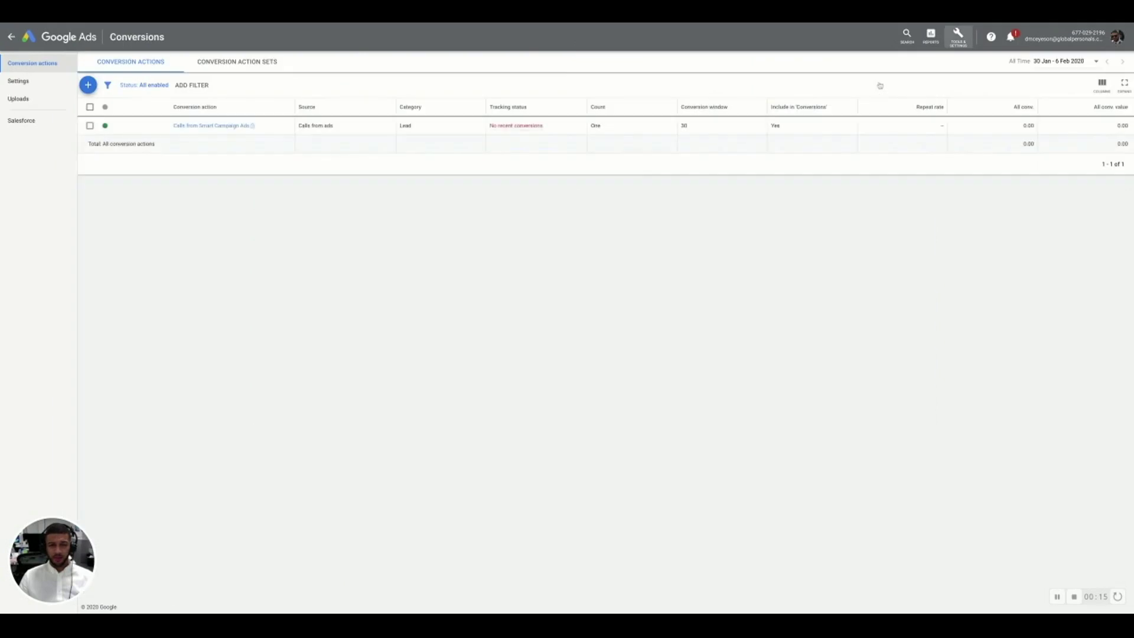
{"action": "left_click", "coordinate": [88, 85]}
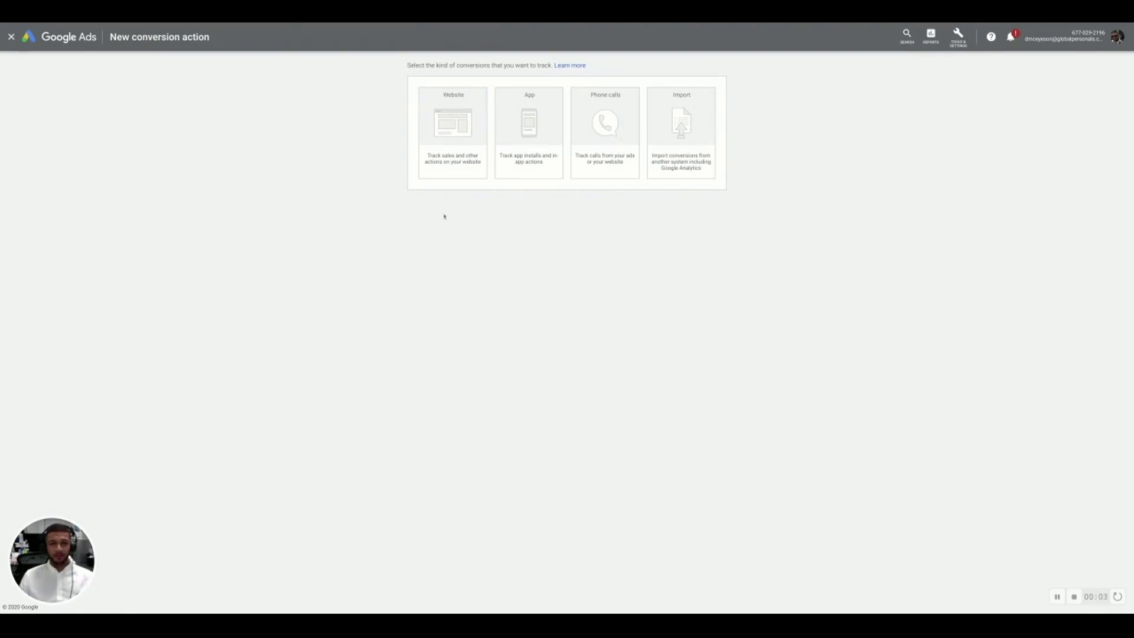
{"action": "left_click", "coordinate": [454, 116]}
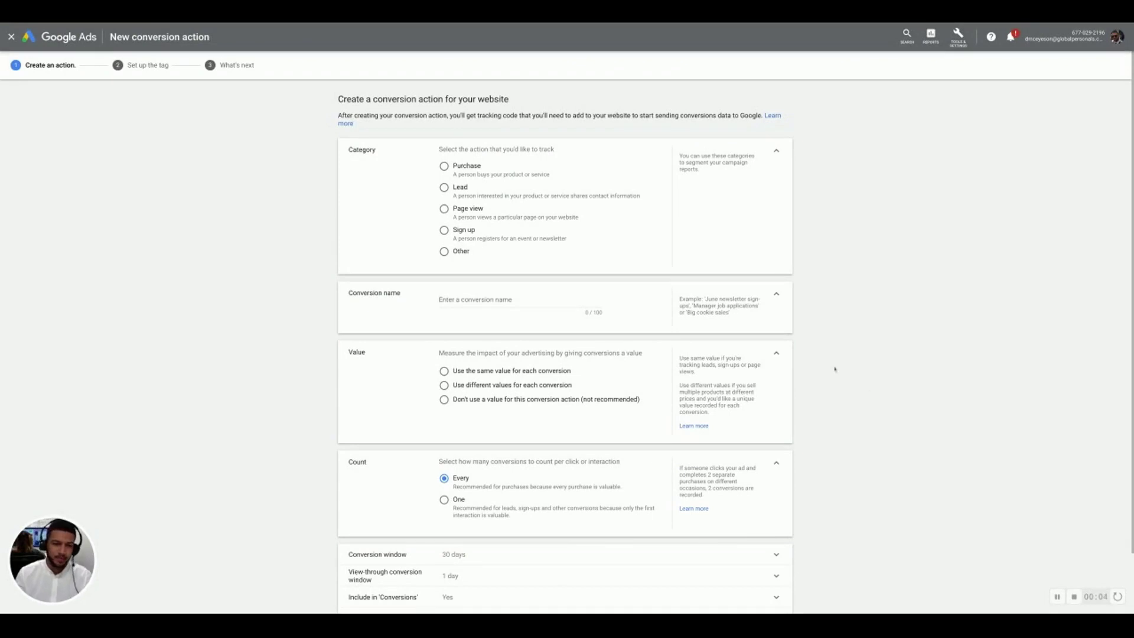
{"action": "left_click", "coordinate": [445, 230]}
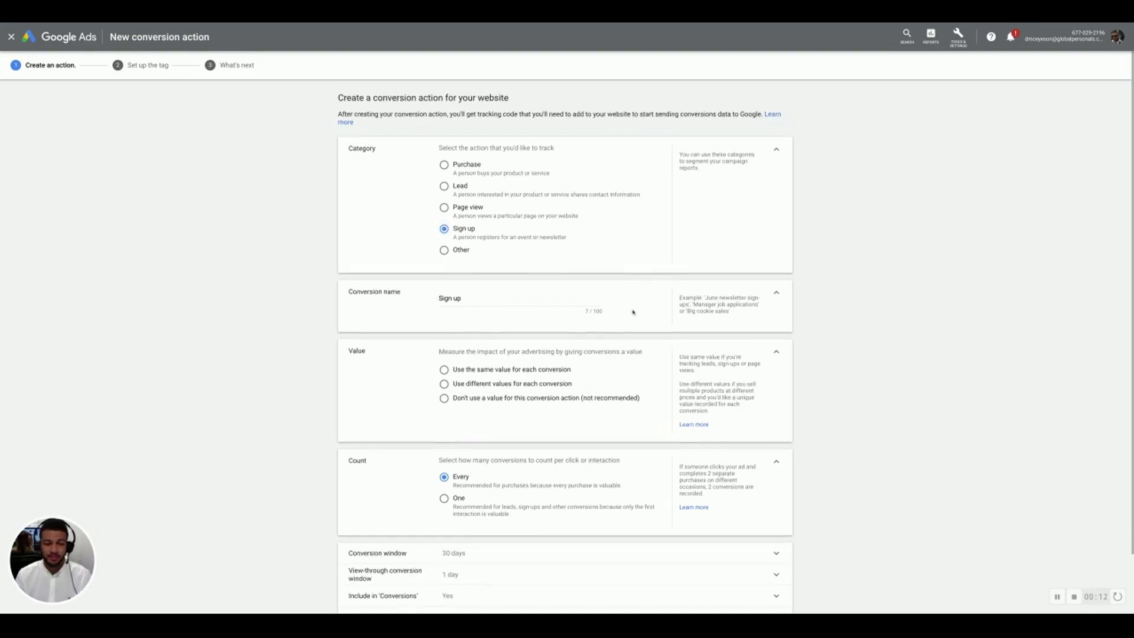
- Use the same value for each sign-up conversion, with no currency set
{"action": "scroll", "coordinate": [633, 312], "scroll_direction": "down", "scroll_amount": 2}
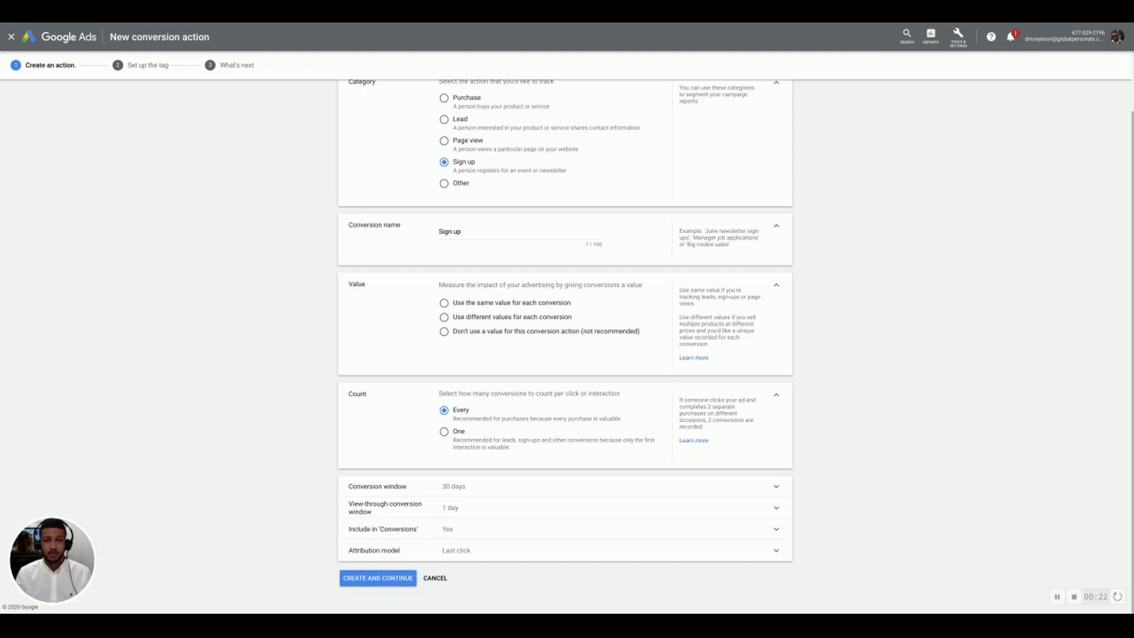
{"action": "left_click", "coordinate": [444, 303]}
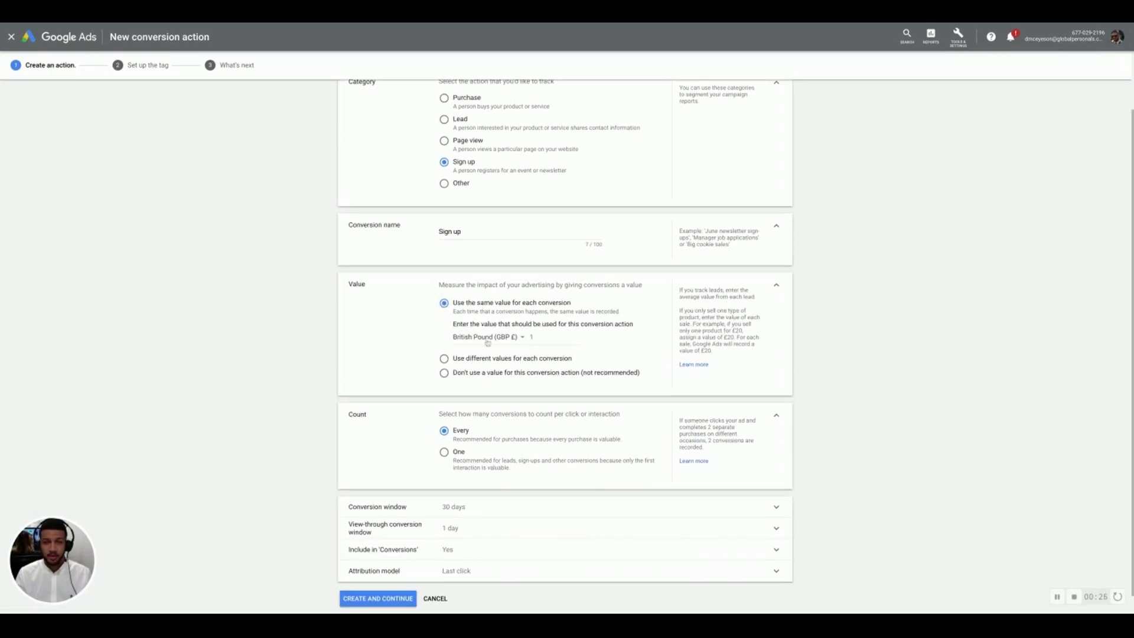
{"action": "left_click", "coordinate": [487, 341]}
{"action": "left_click", "coordinate": [486, 345]}
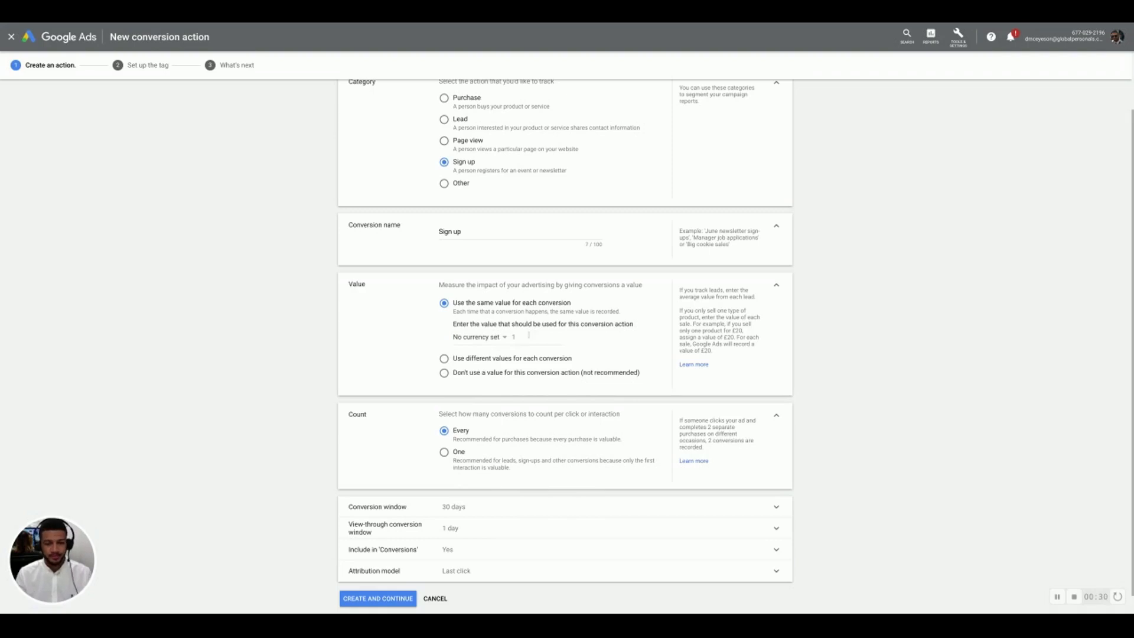
- Count only one conversion per interaction and set the conversion window to 90 days
{"action": "scroll", "coordinate": [531, 334], "scroll_direction": "down", "scroll_amount": 1}
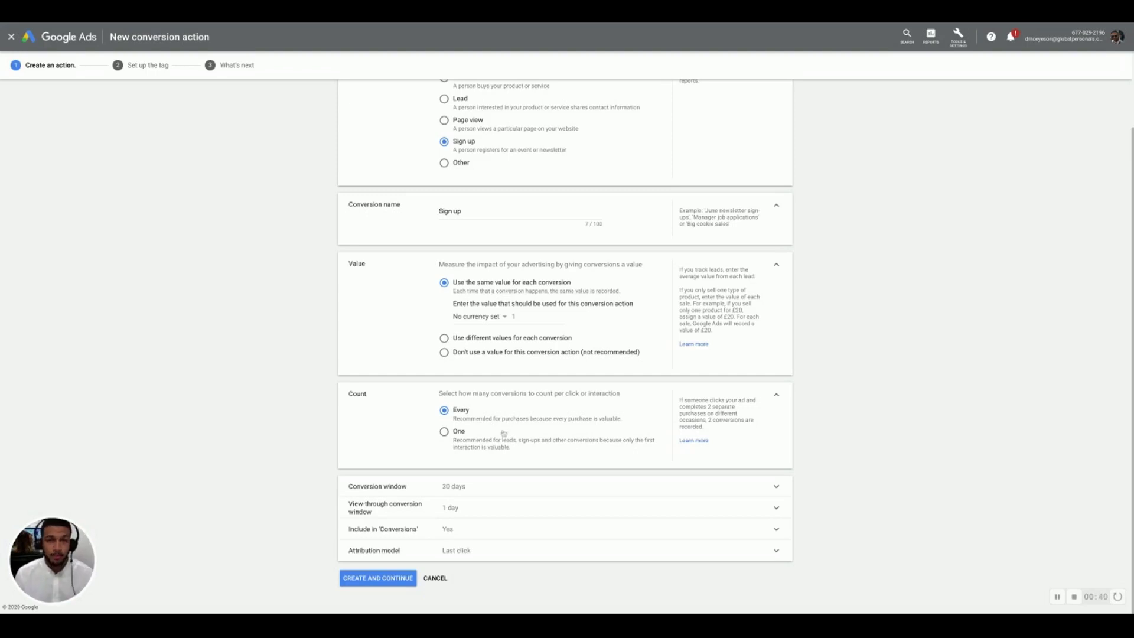
{"action": "left_click", "coordinate": [444, 432]}
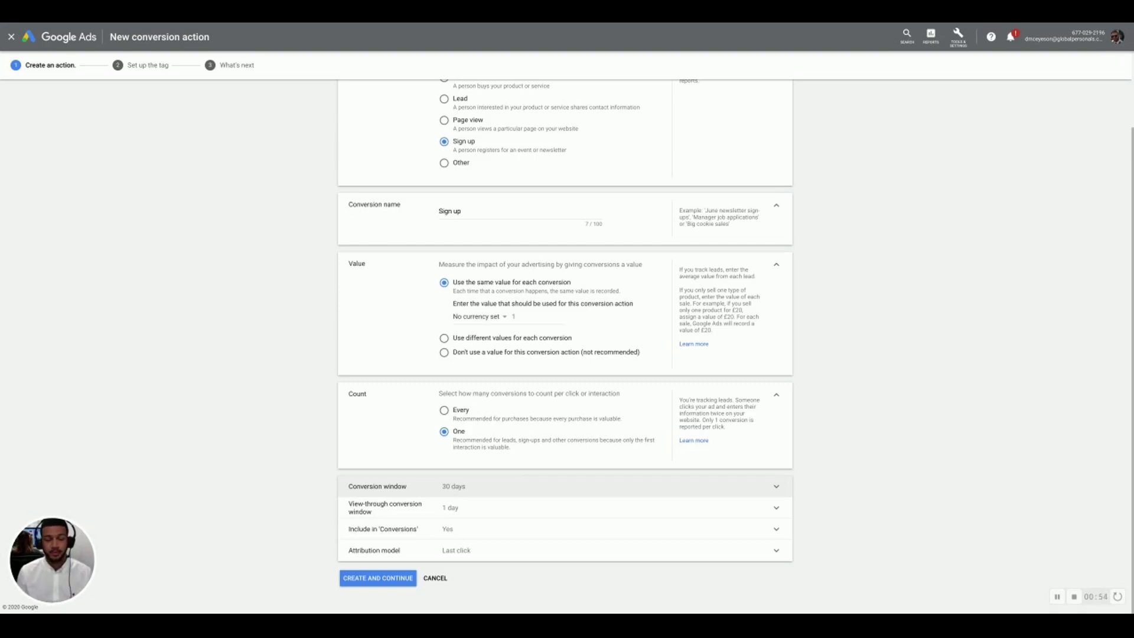
{"action": "left_click", "coordinate": [455, 486]}
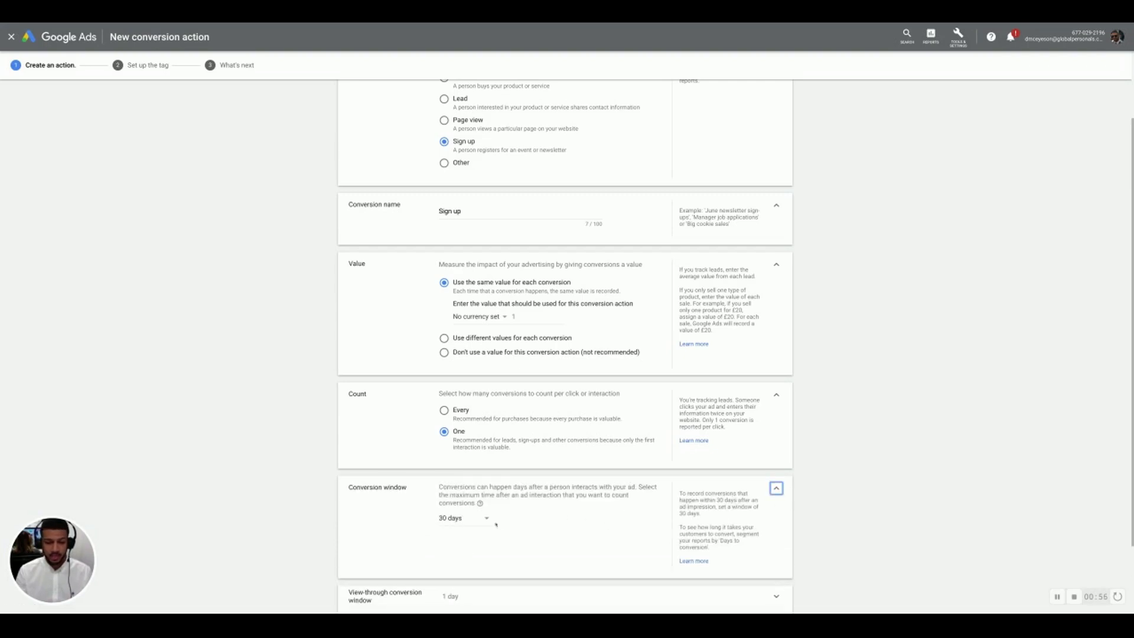
{"action": "left_click", "coordinate": [482, 522]}
{"action": "left_click", "coordinate": [470, 413]}
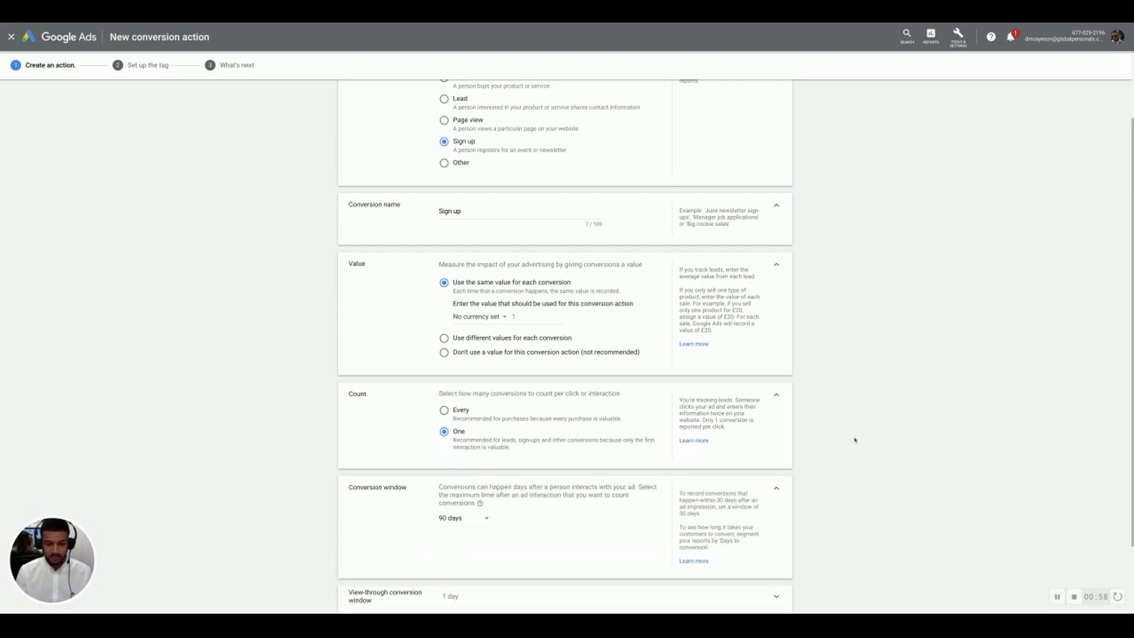
{"action": "left_click", "coordinate": [776, 488]}
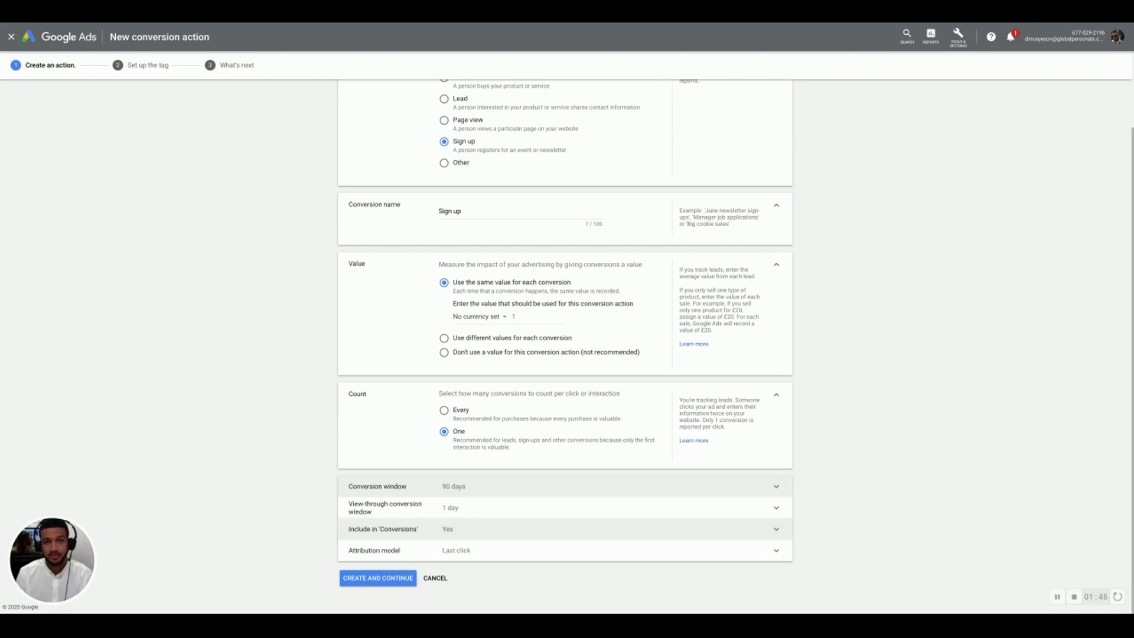
- Choose Last click as the attribution model for the sign-up conversion action
{"action": "left_click", "coordinate": [778, 551]}
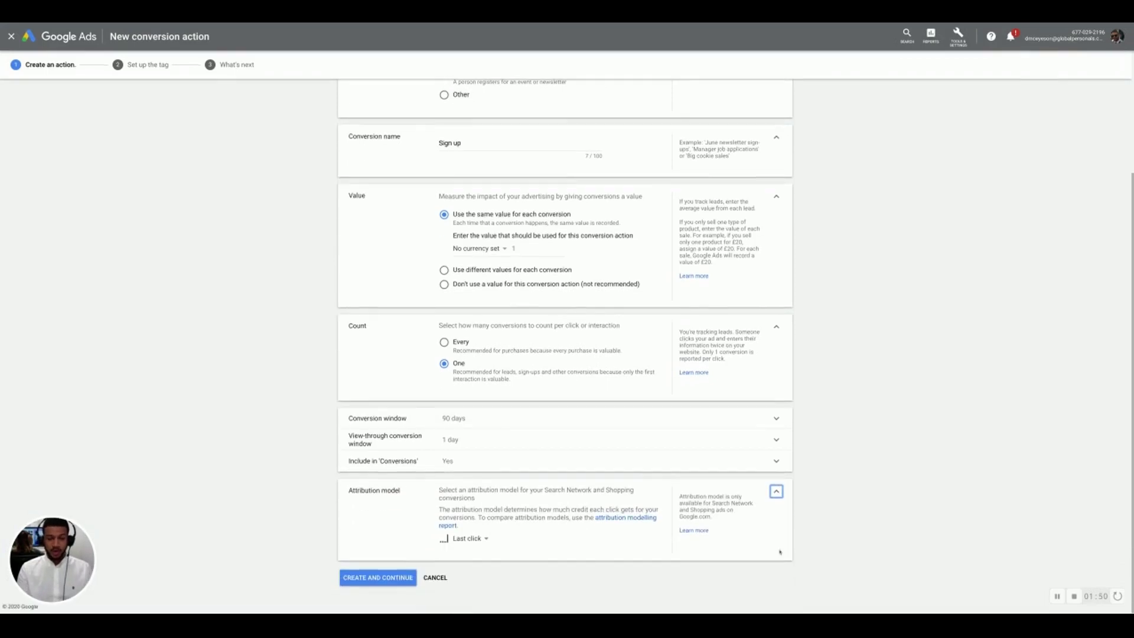
{"action": "left_click", "coordinate": [476, 539]}
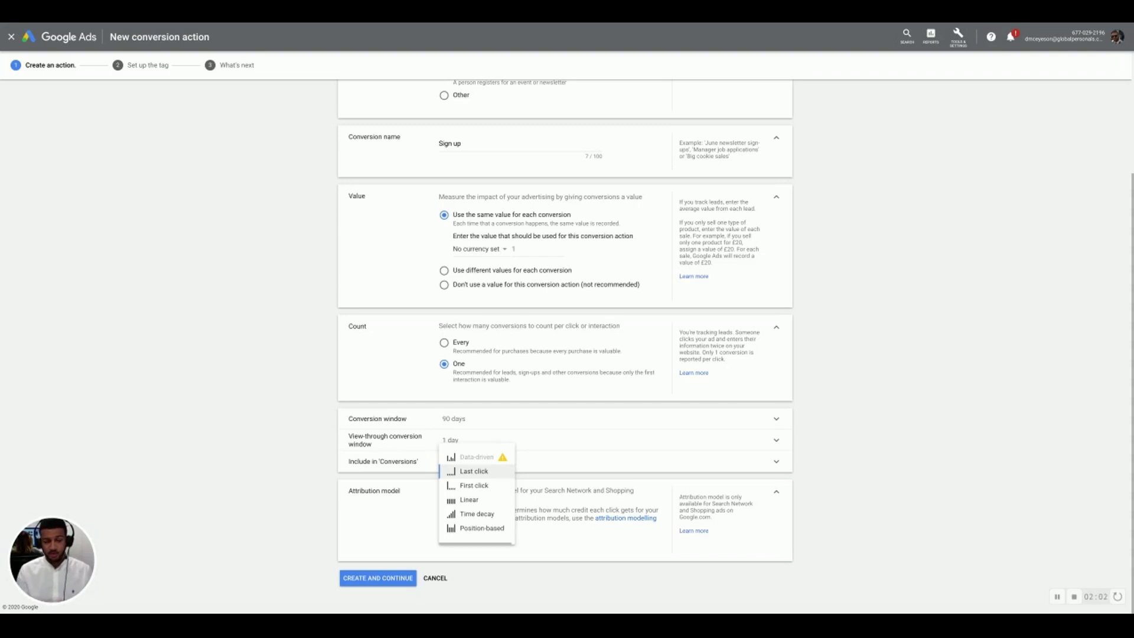
{"action": "left_click", "coordinate": [478, 472]}
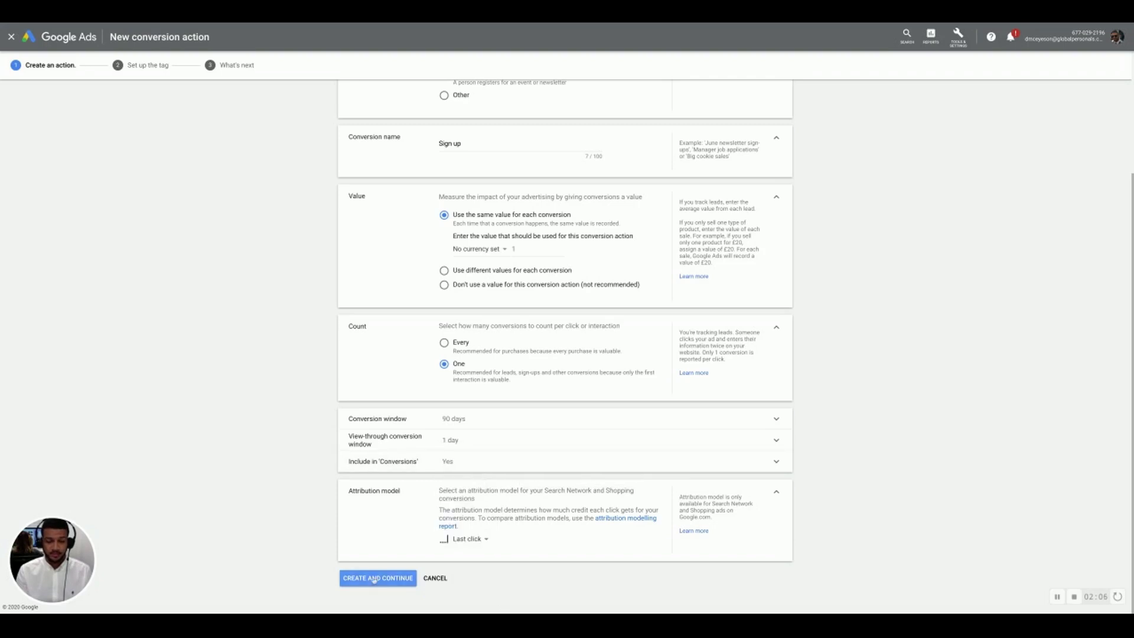